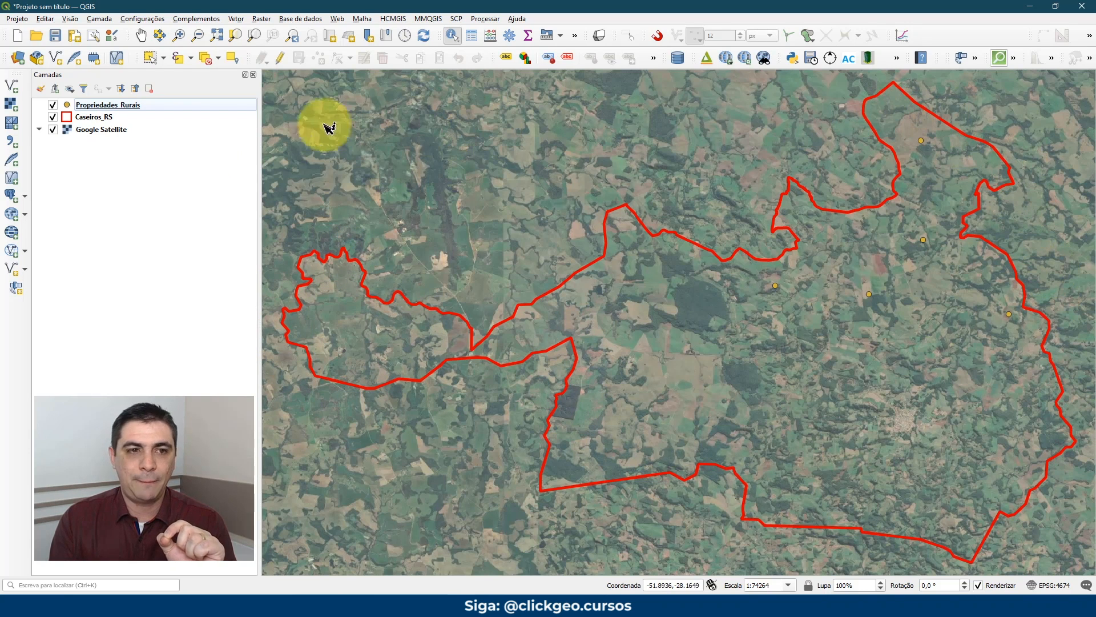
- Hide the Google Satellite layer
click(113, 118)
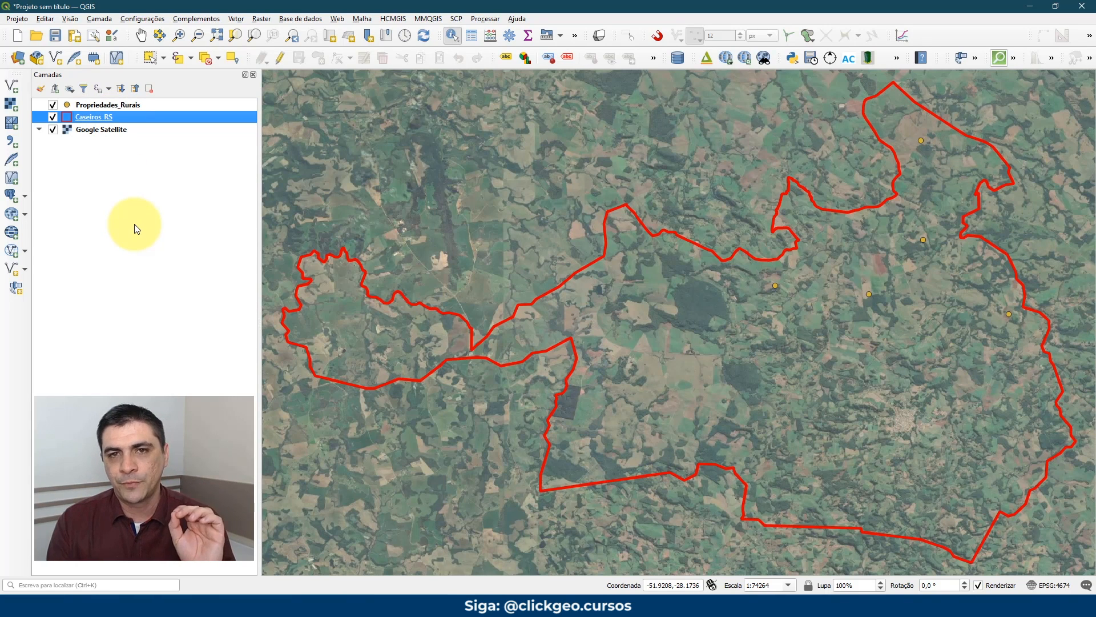
click(52, 130)
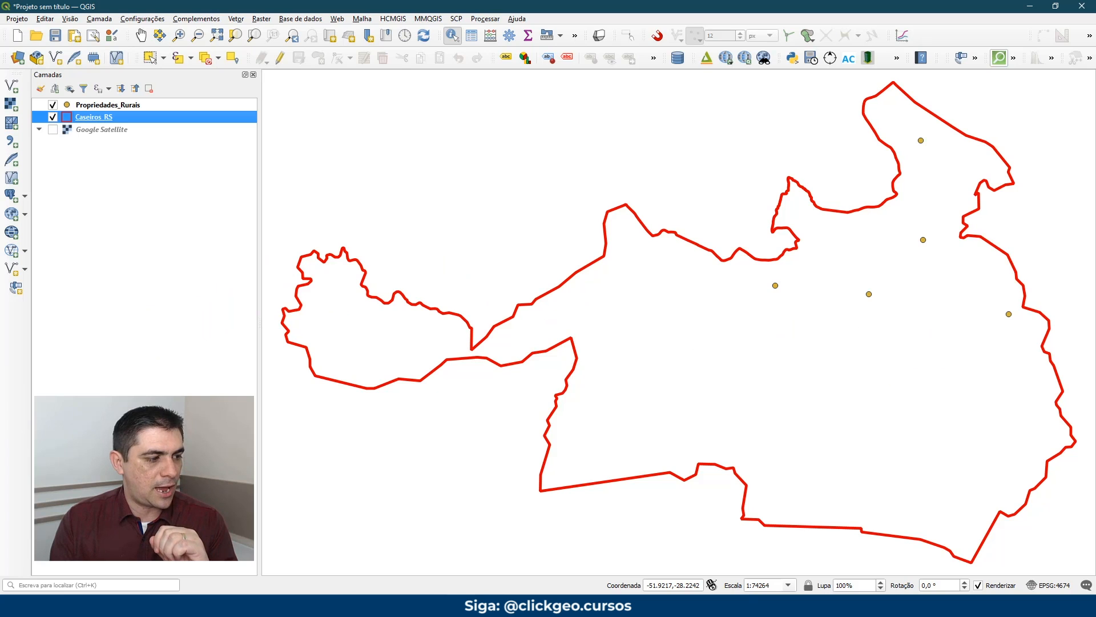
- Switch to File Explorer, review the property photos in the SemanaGeo FOTOS folder, and return to QGIS
click(680, 605)
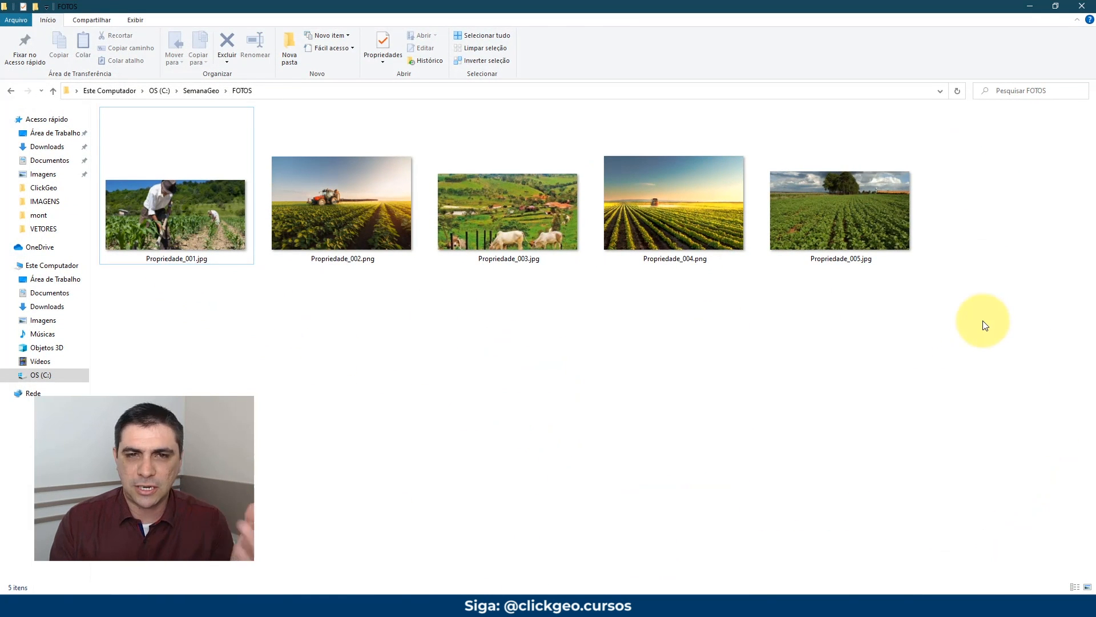
drag(962, 354, 185, 182)
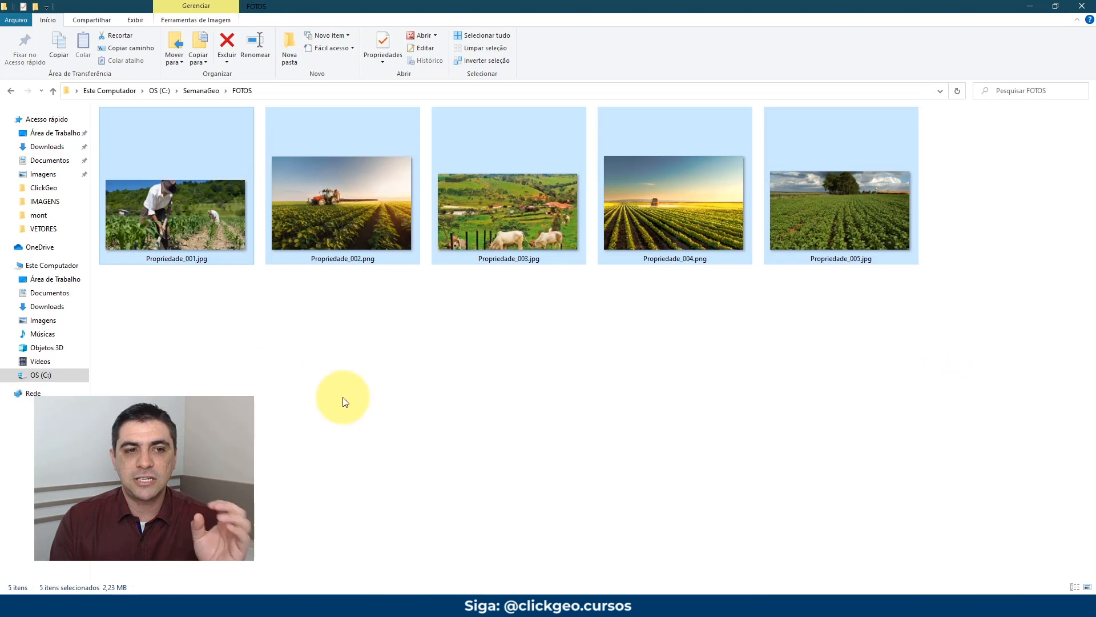
click(345, 401)
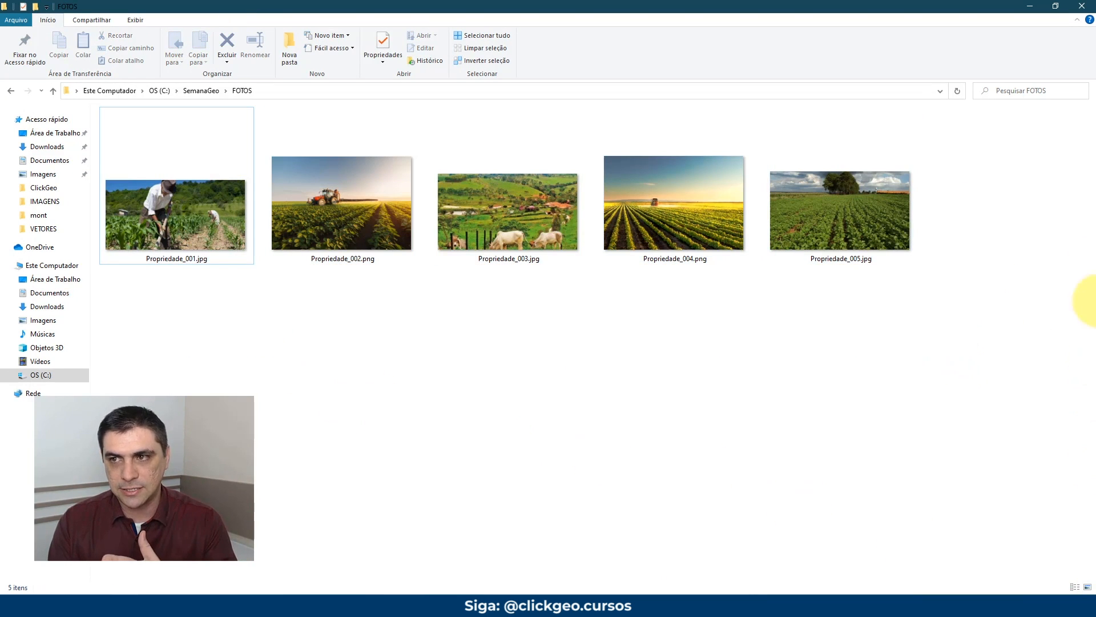
click(1036, 9)
click(192, 285)
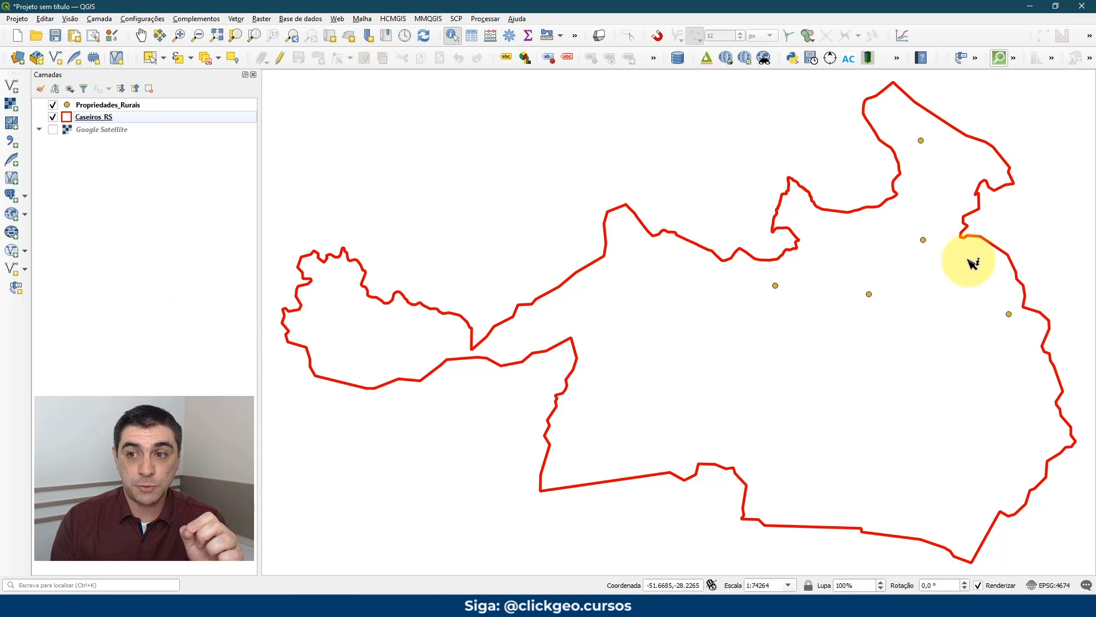
- Open the attribute table of the Propriedades_Rurais layer and enable editing
click(149, 105)
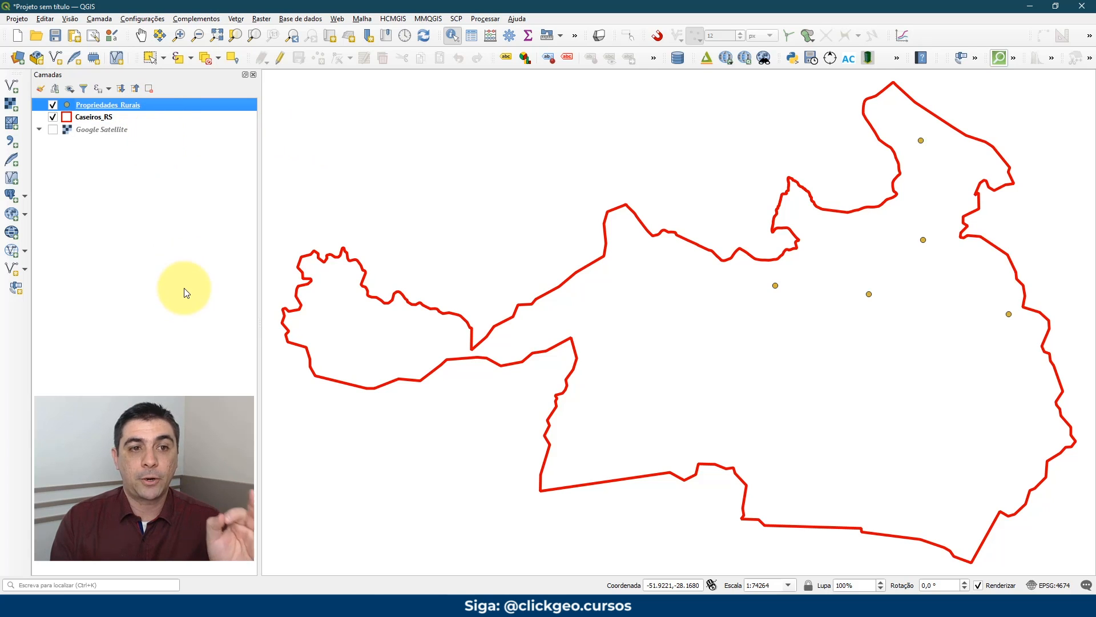
right_click(162, 104)
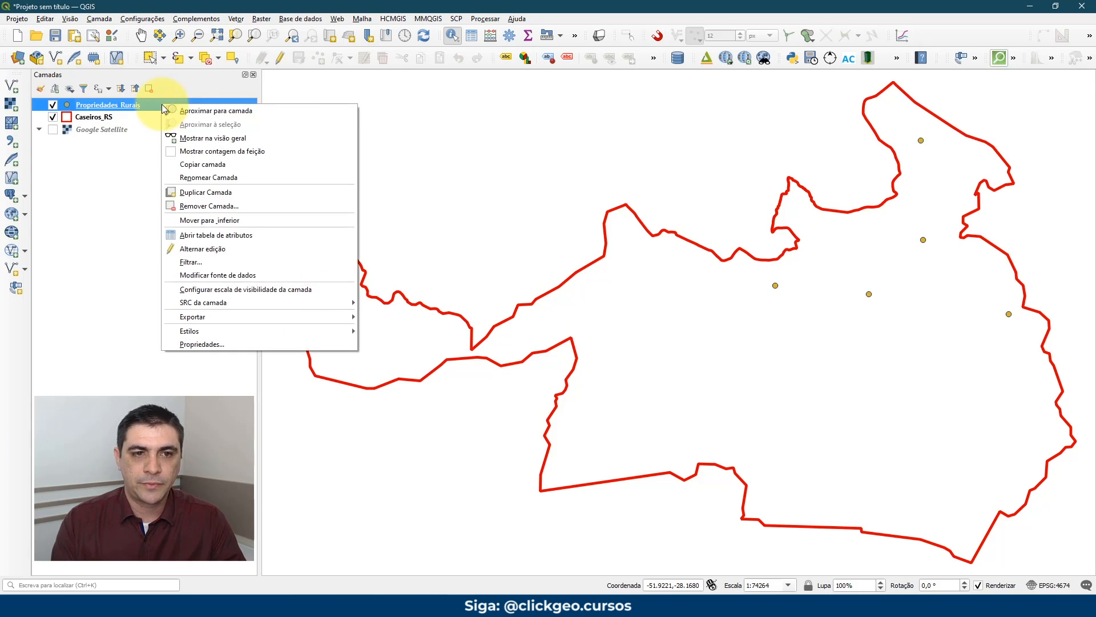
click(301, 233)
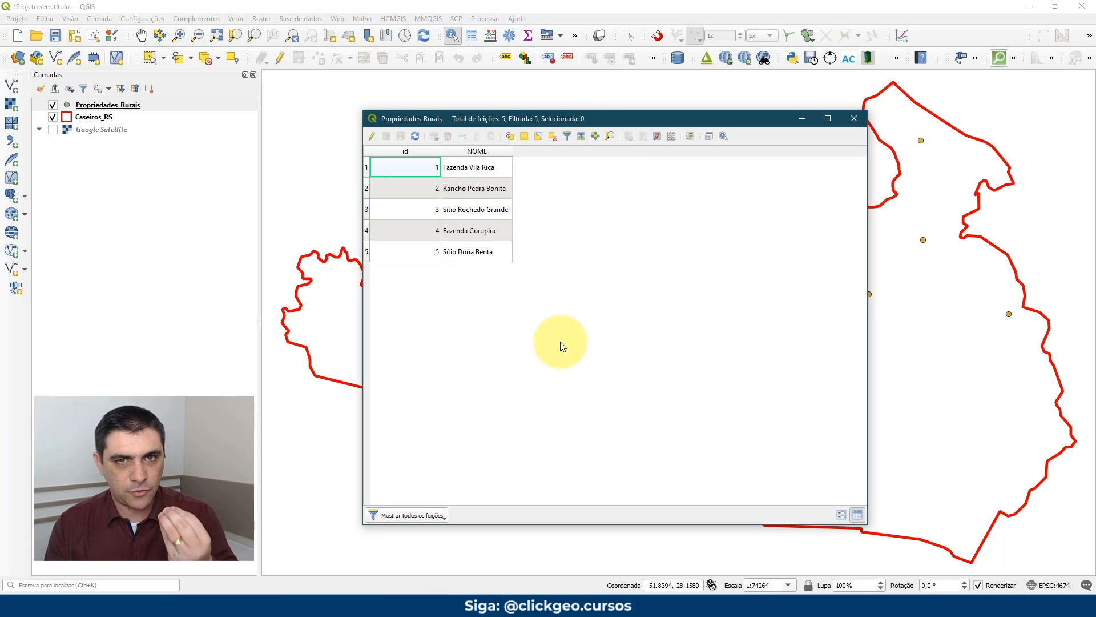
click(374, 140)
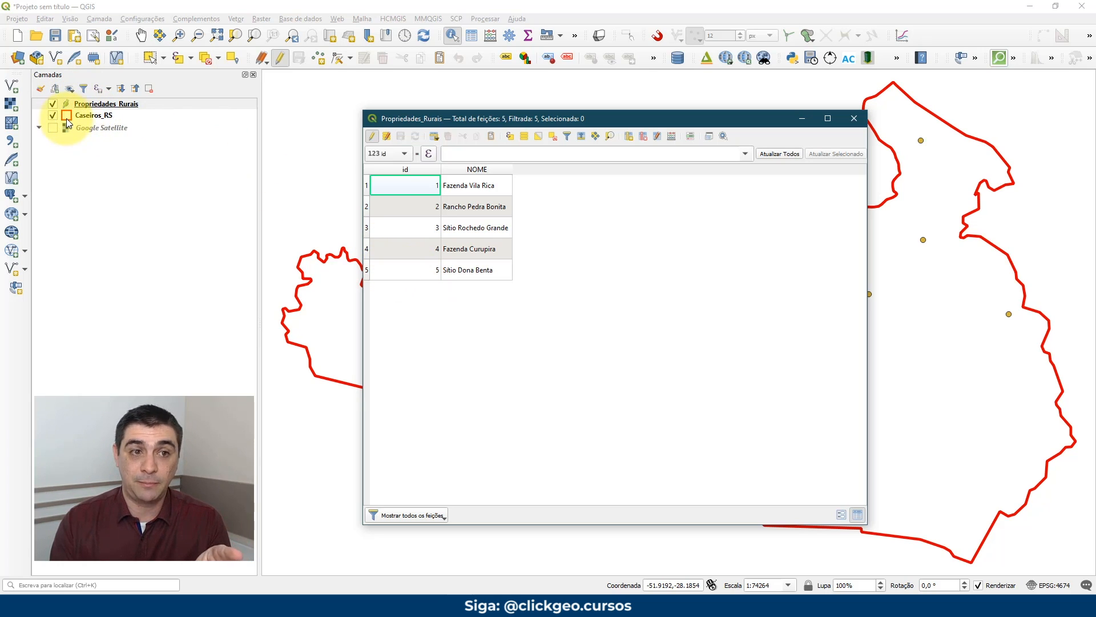
click(104, 105)
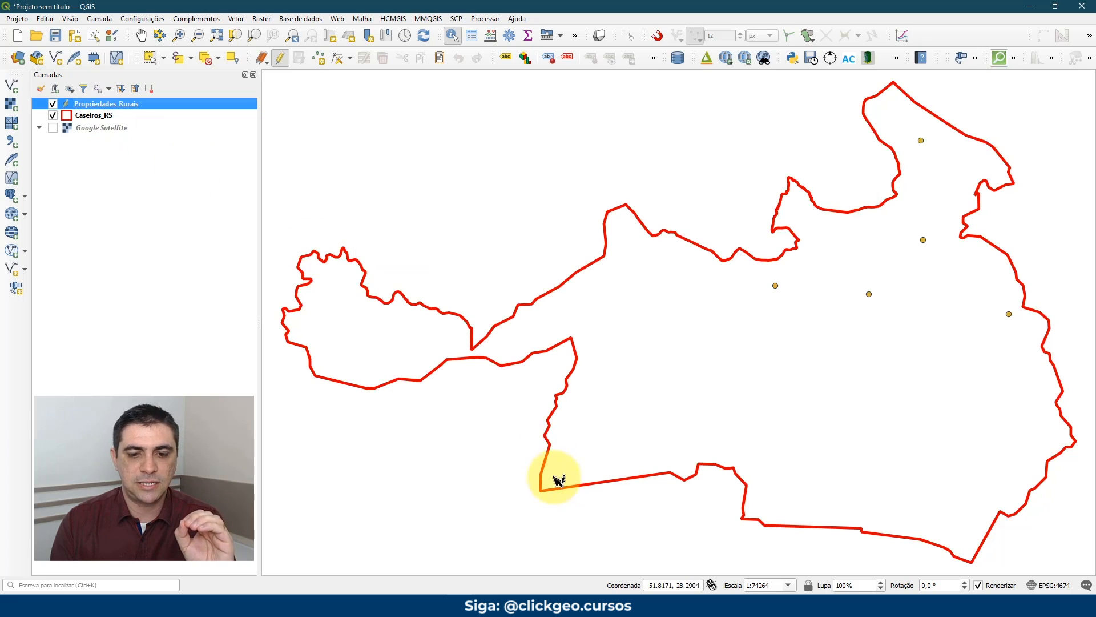
mouse_move(466, 594)
click(491, 565)
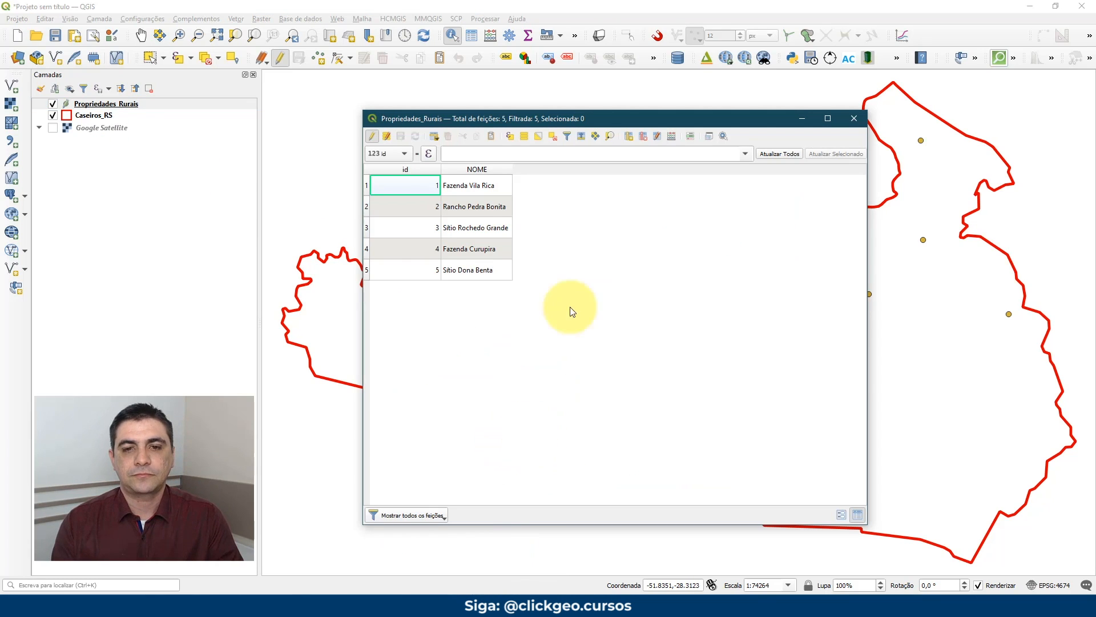
- Add a field named Fotografia to the Propriedades_Rurais table, with type Texto (string) and length 255
click(631, 136)
drag(616, 261, 640, 190)
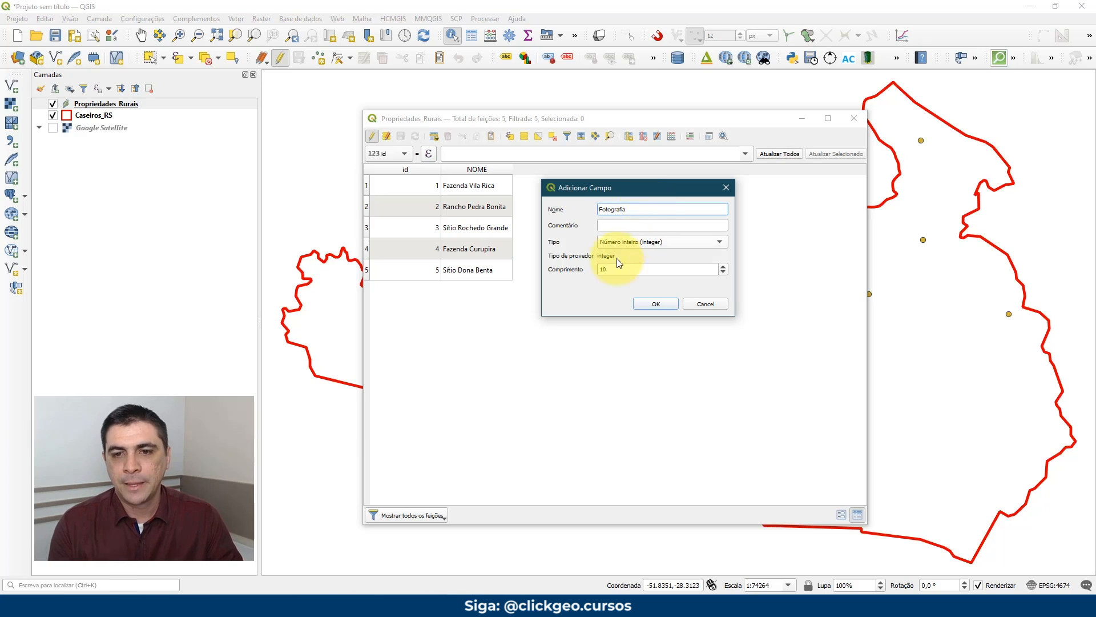
click(670, 246)
click(673, 276)
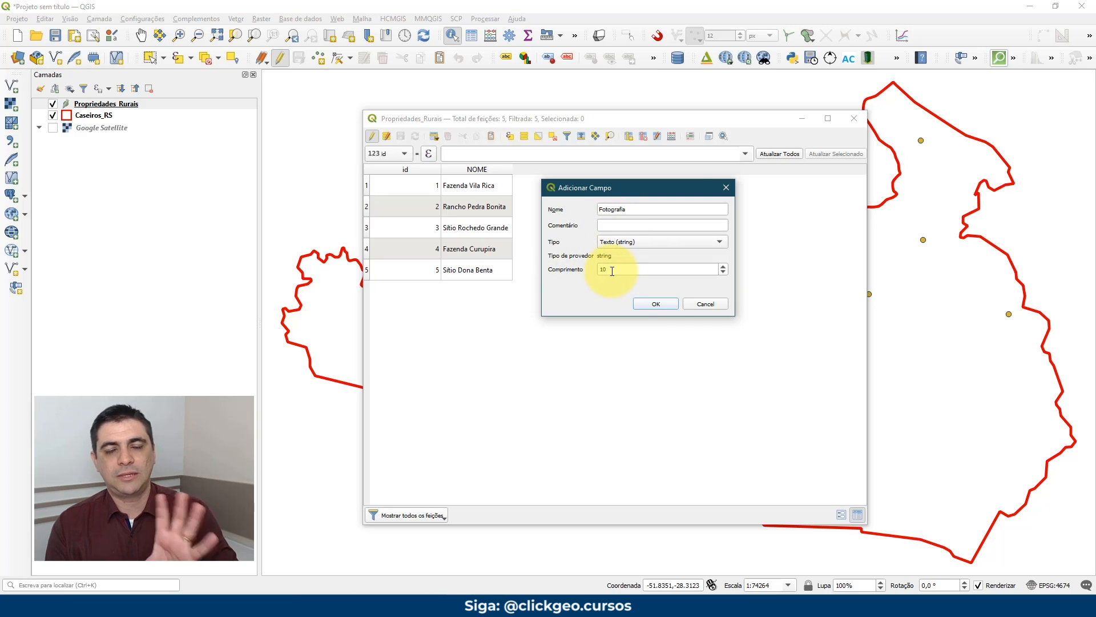
mouse_move(612, 271)
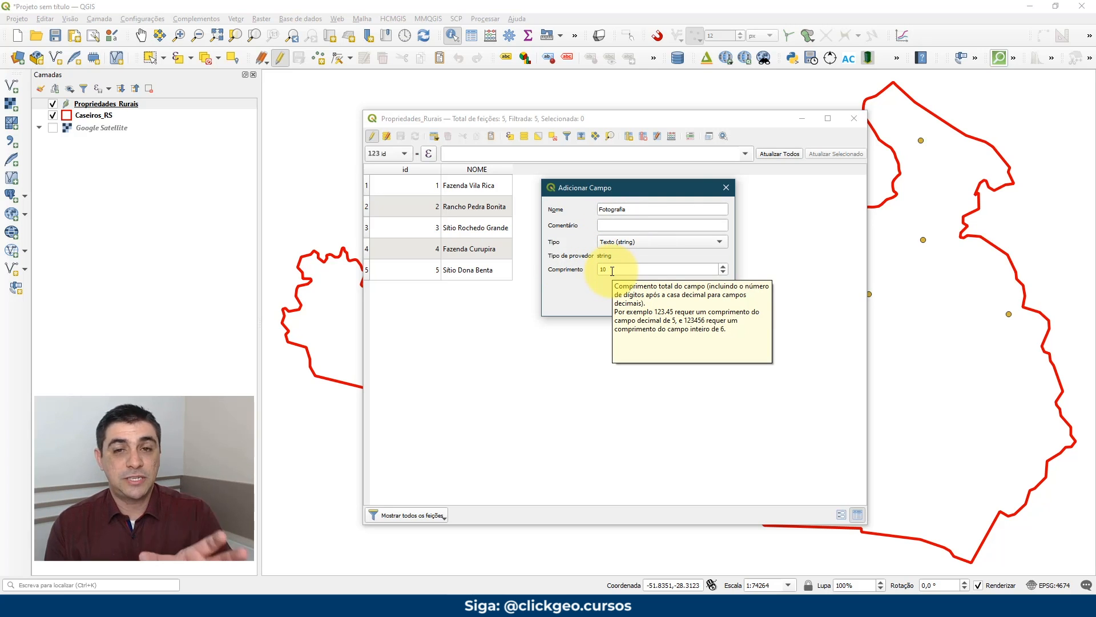
drag(625, 269, 589, 271)
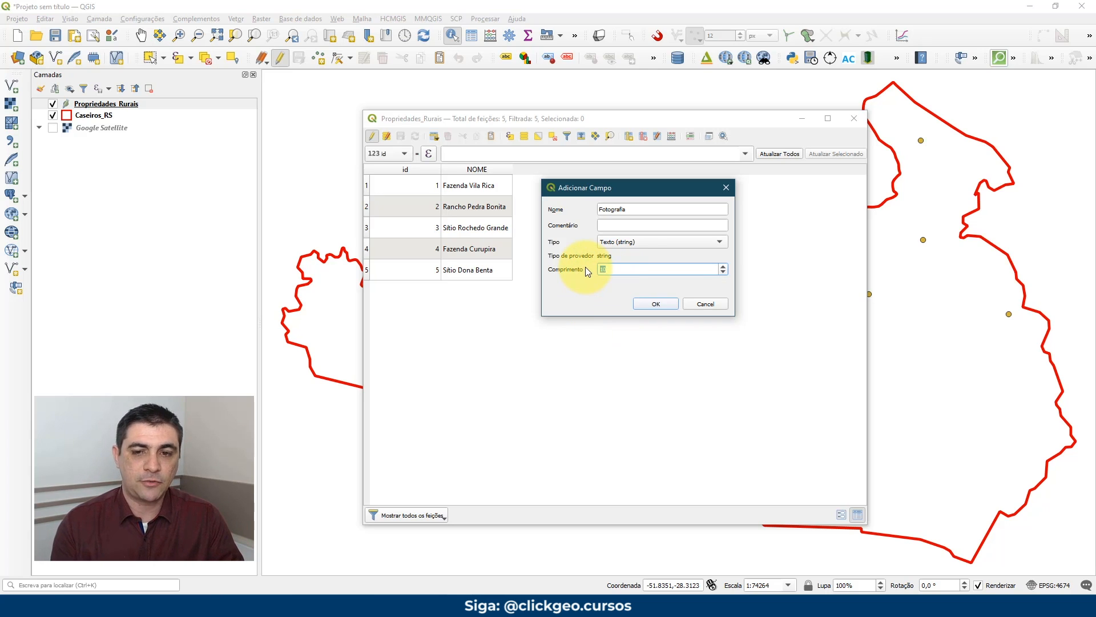
mouse_move(586, 268)
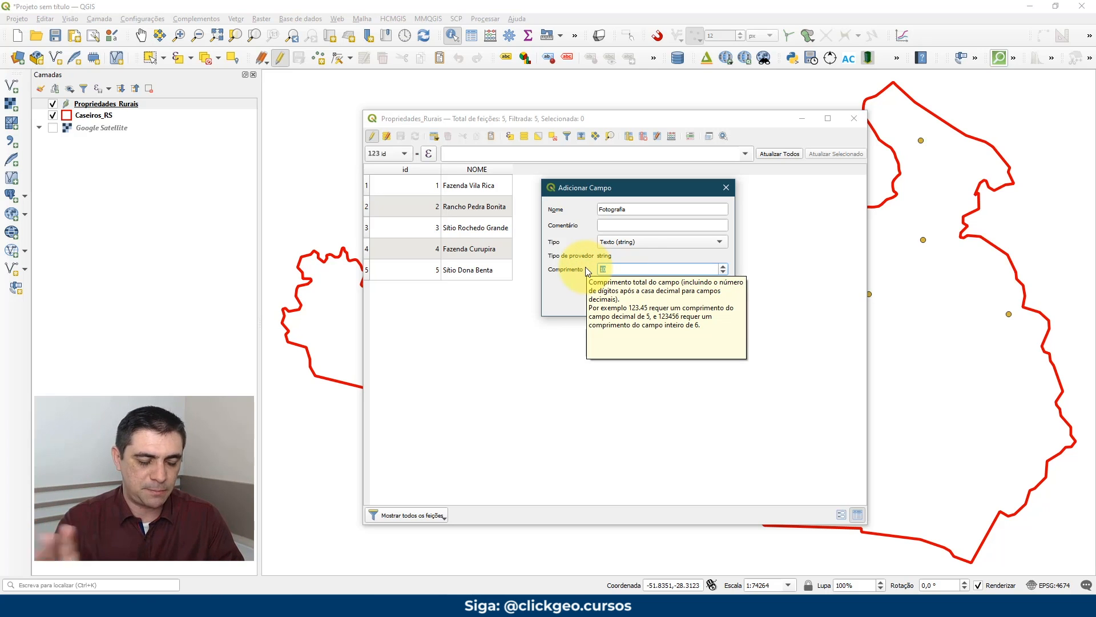
text(255)
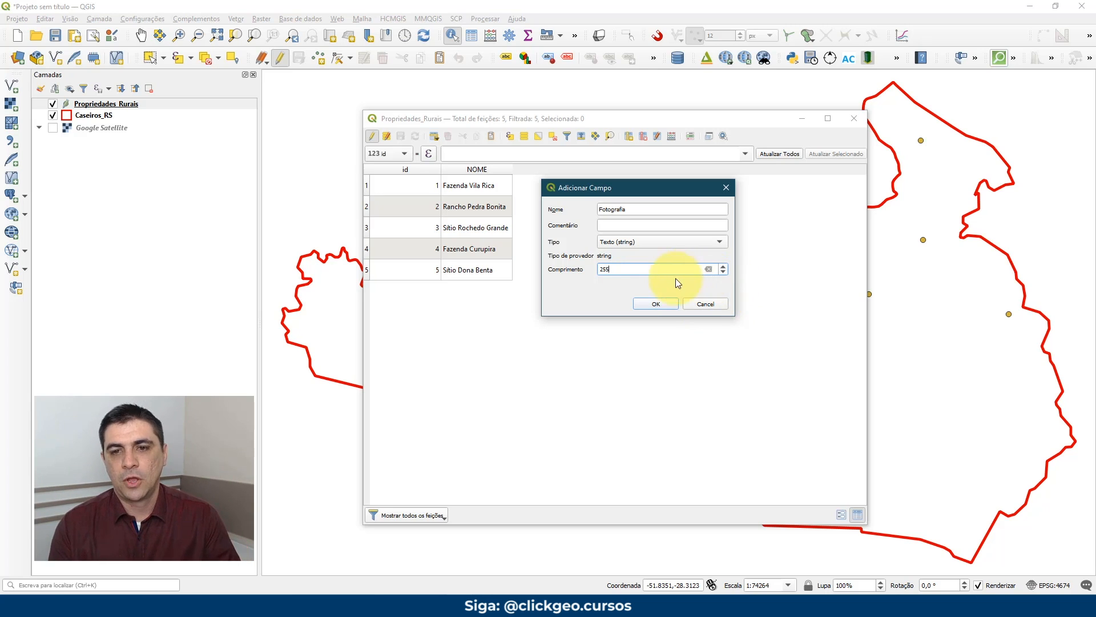
click(669, 304)
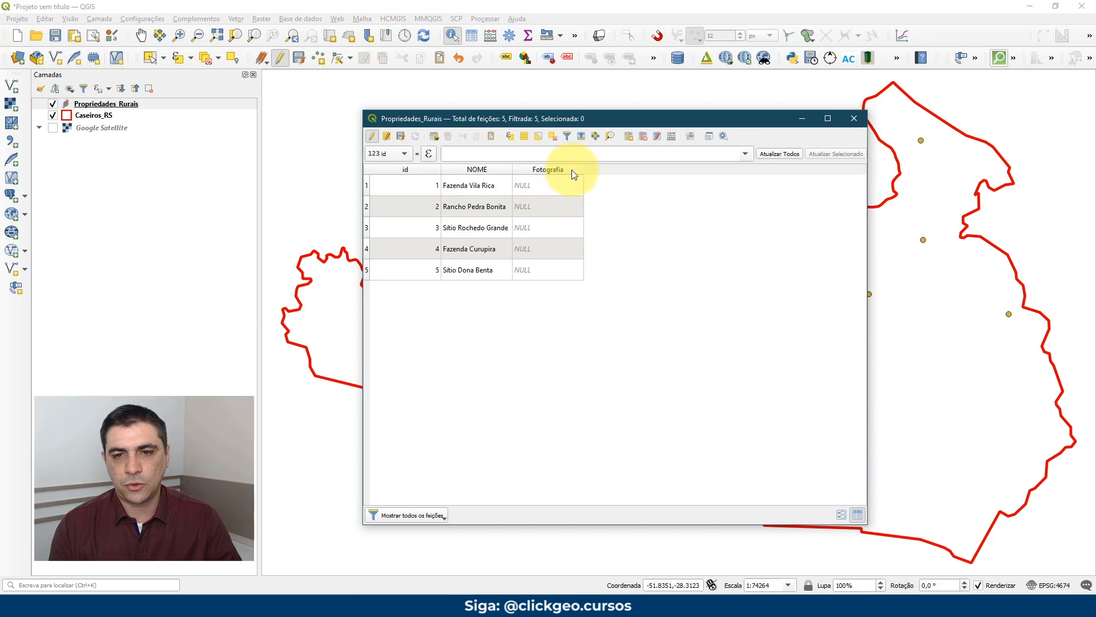
- Stop editing Propriedades_Rurais, saving the changes, and close its attribute table
click(375, 139)
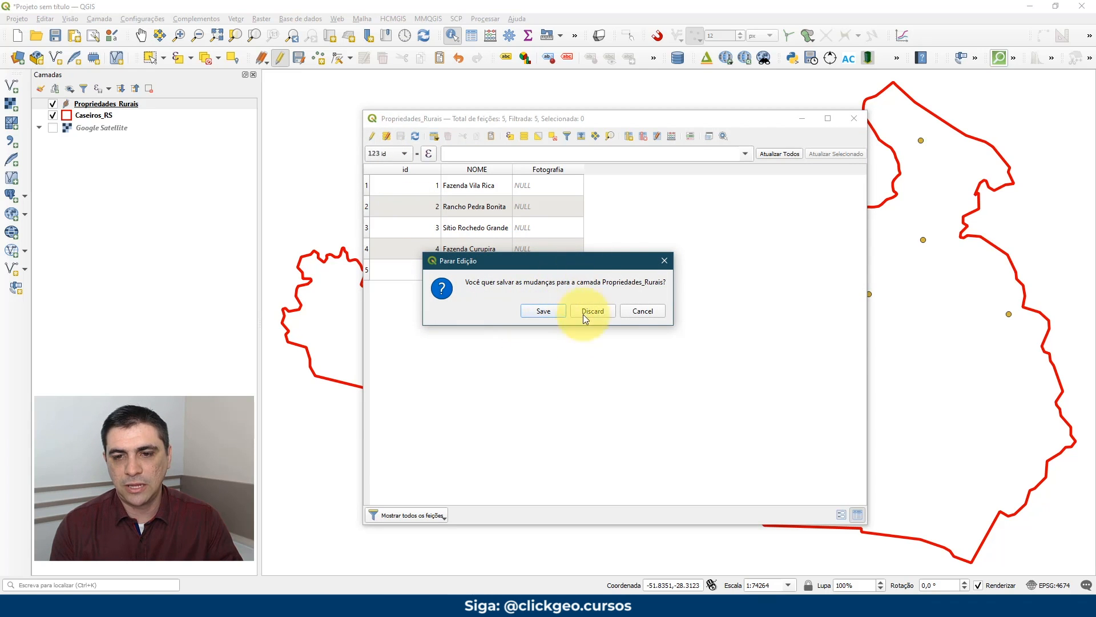
click(547, 311)
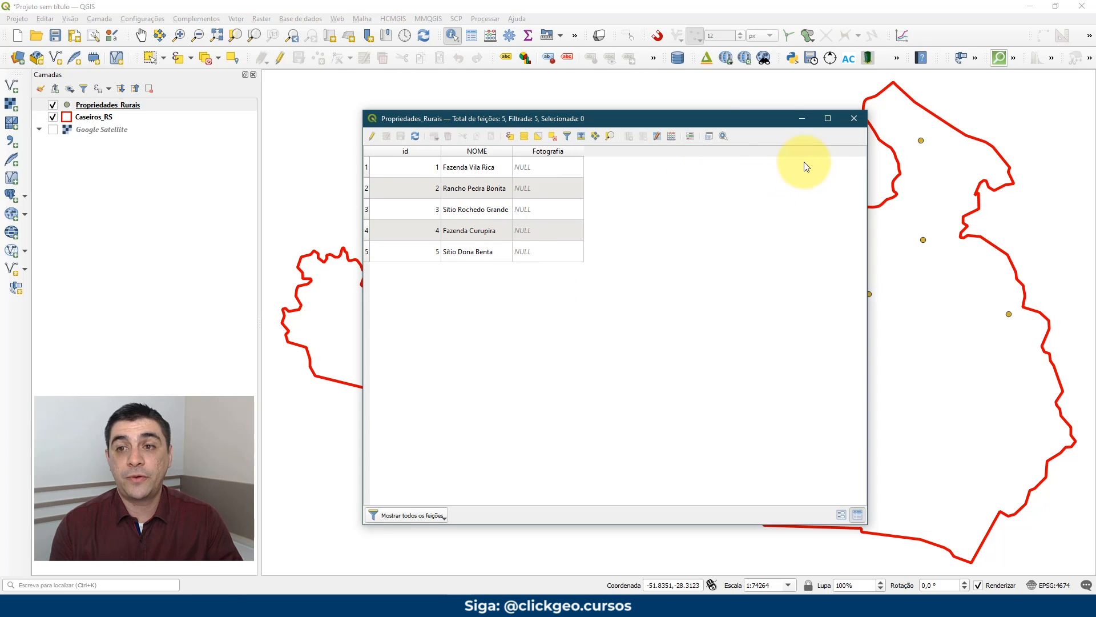
click(853, 118)
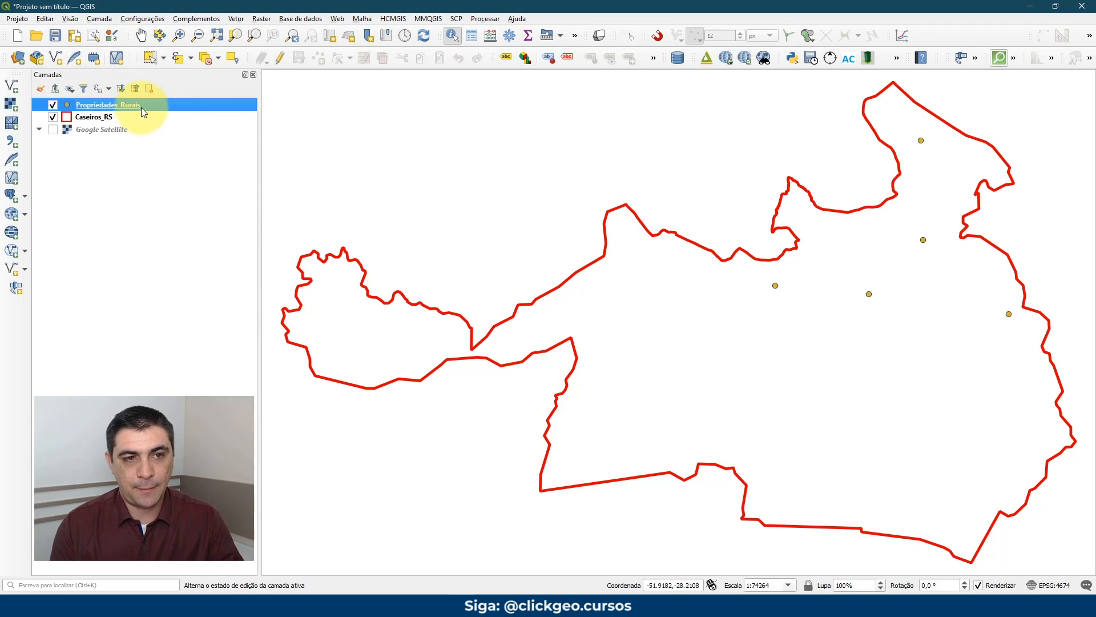
- In the attribute form properties of Propriedades_Rurais, set the Fotografia field's widget type to Anexo
right_click(155, 105)
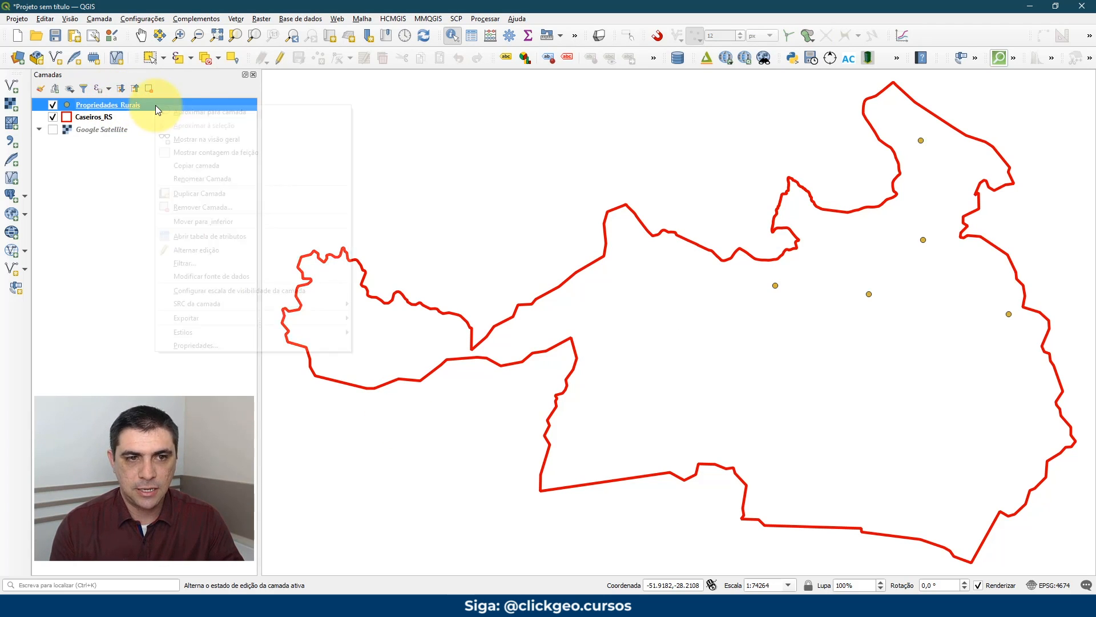
click(240, 346)
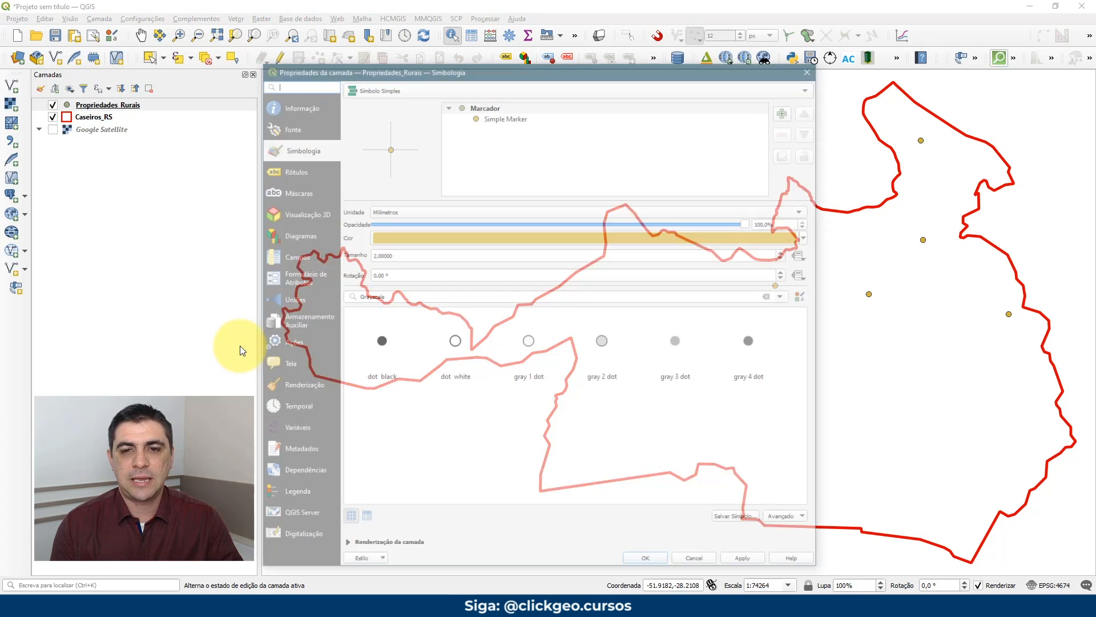
mouse_move(462, 71)
mouse_down()
mouse_move(480, 70)
mouse_move(474, 60)
mouse_up()
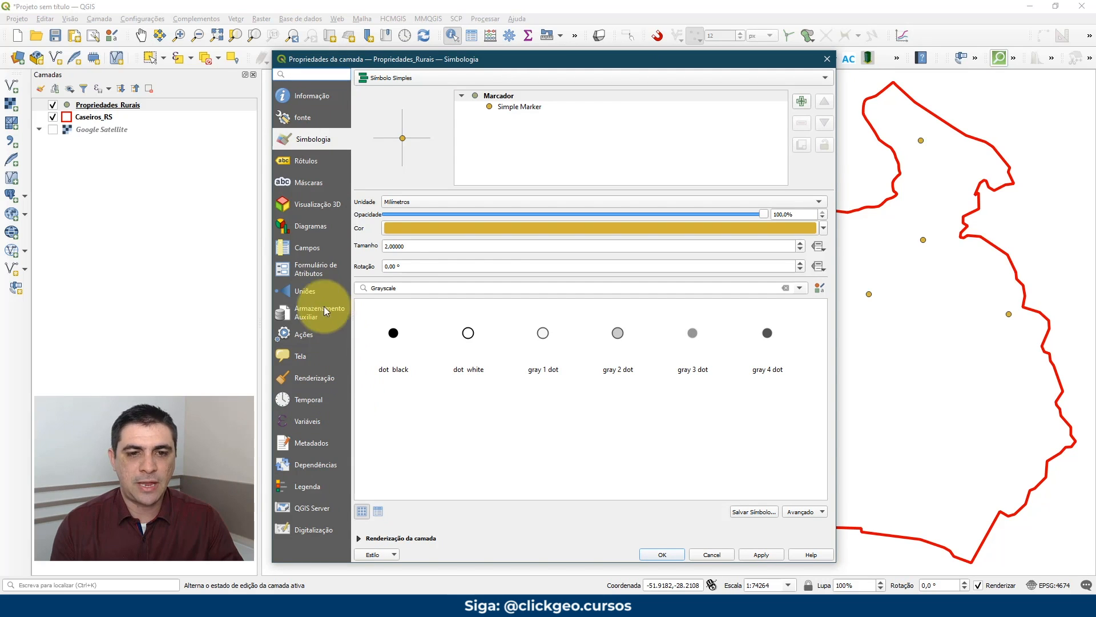
click(322, 272)
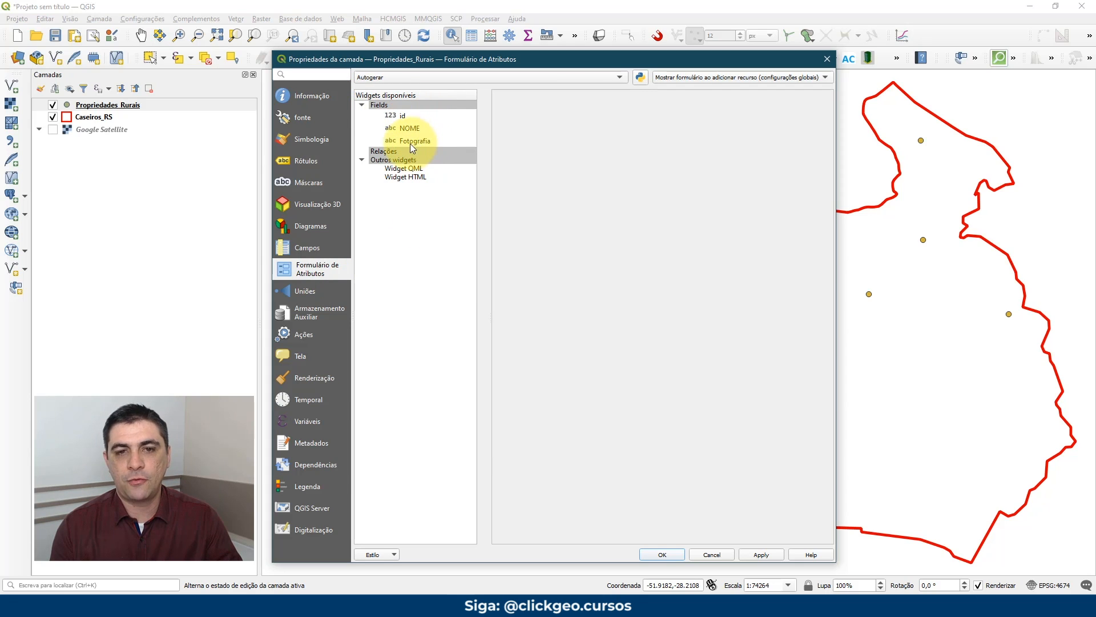
click(428, 140)
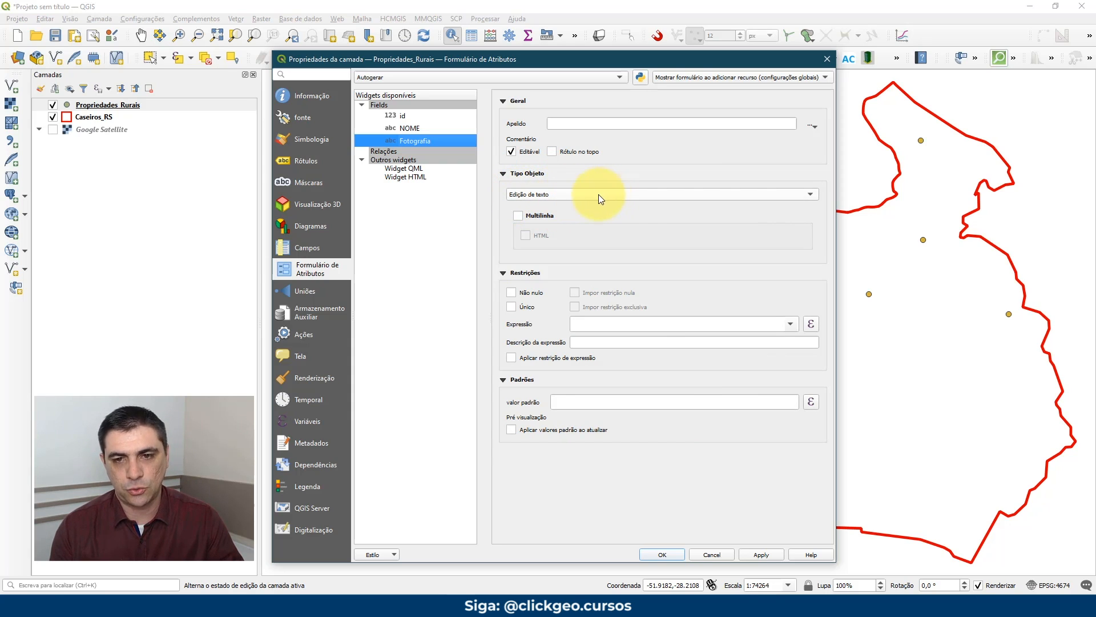
click(565, 195)
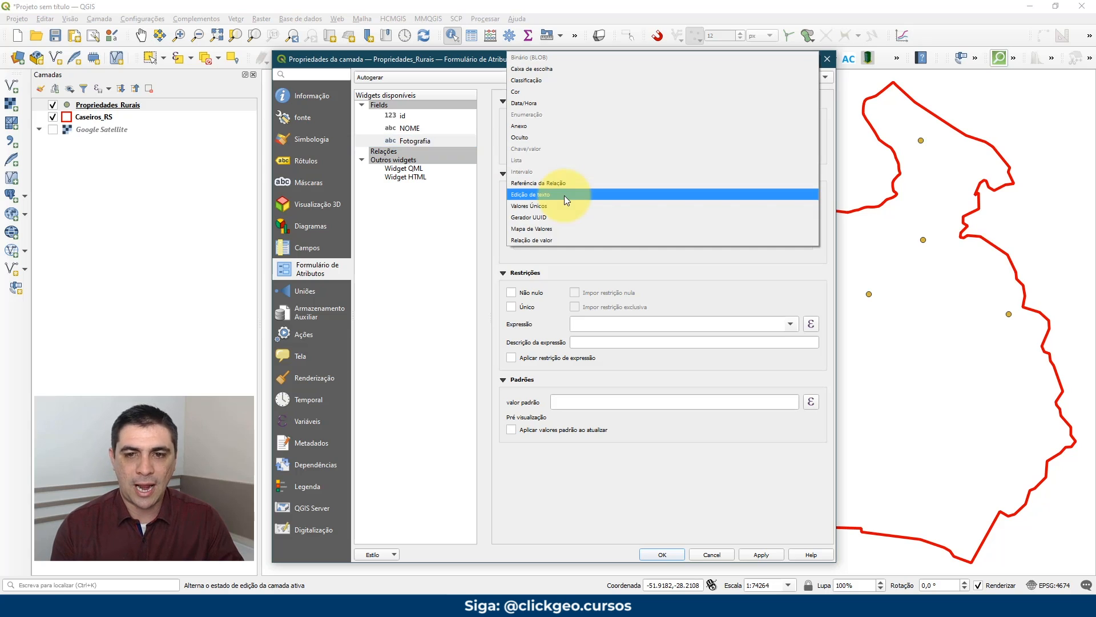
click(546, 127)
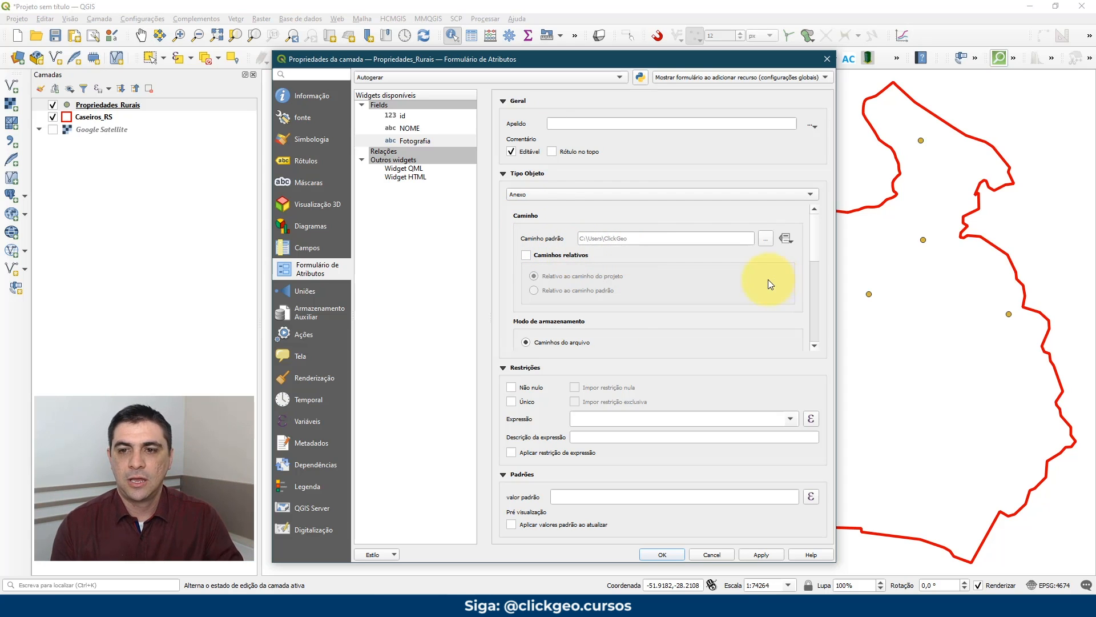
- Set the default path of the Fotografia attachment widget to the folder C:/SemanaGeo/FOTOS
click(768, 242)
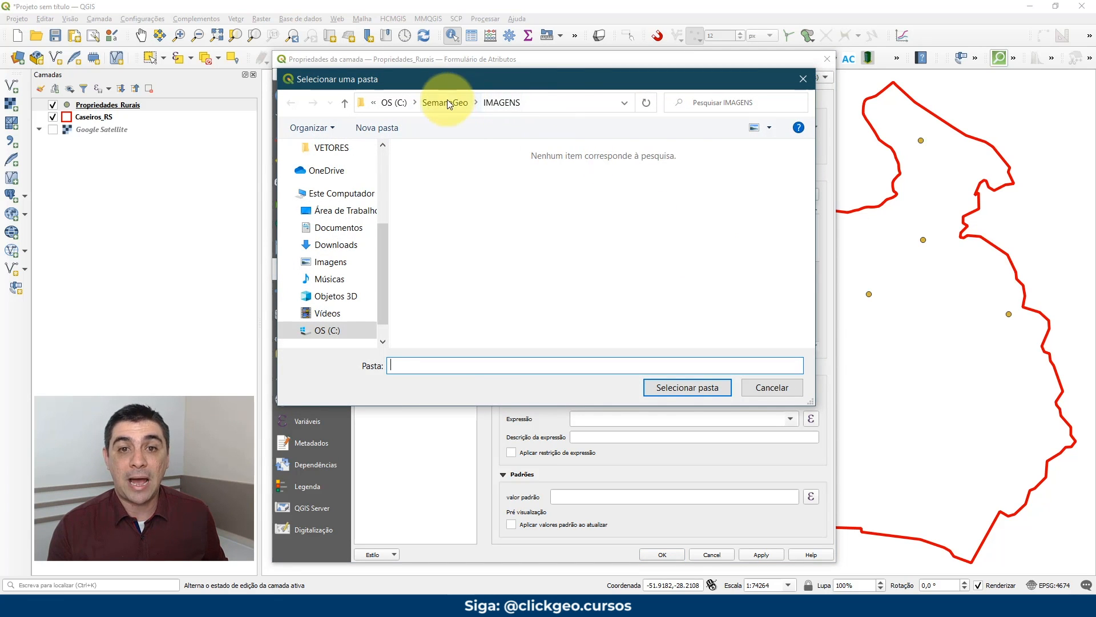
click(447, 102)
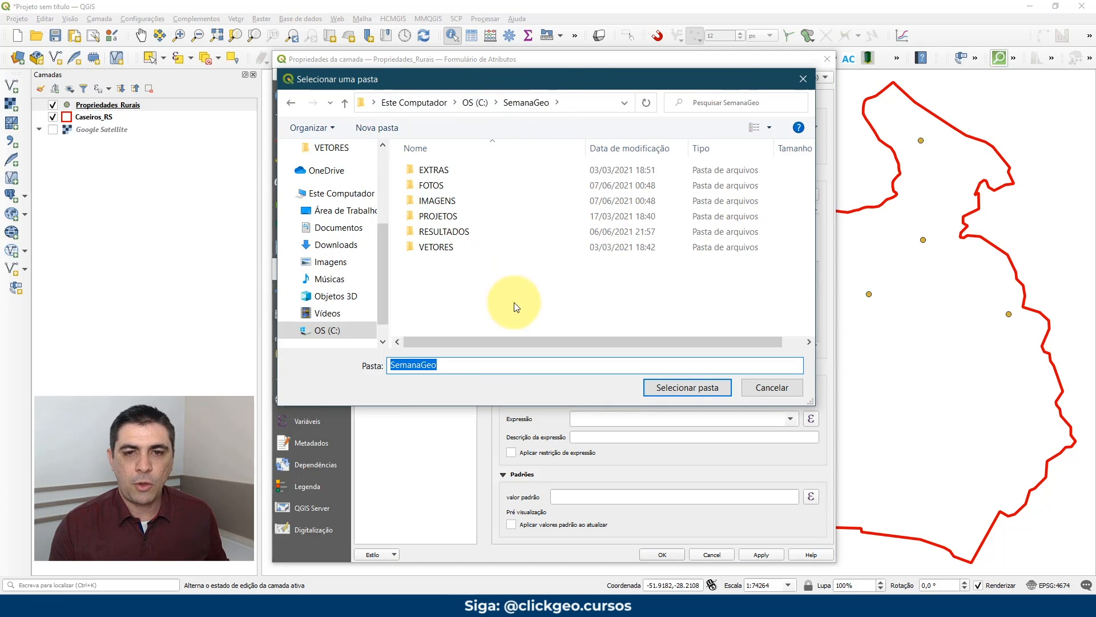
double_click(468, 186)
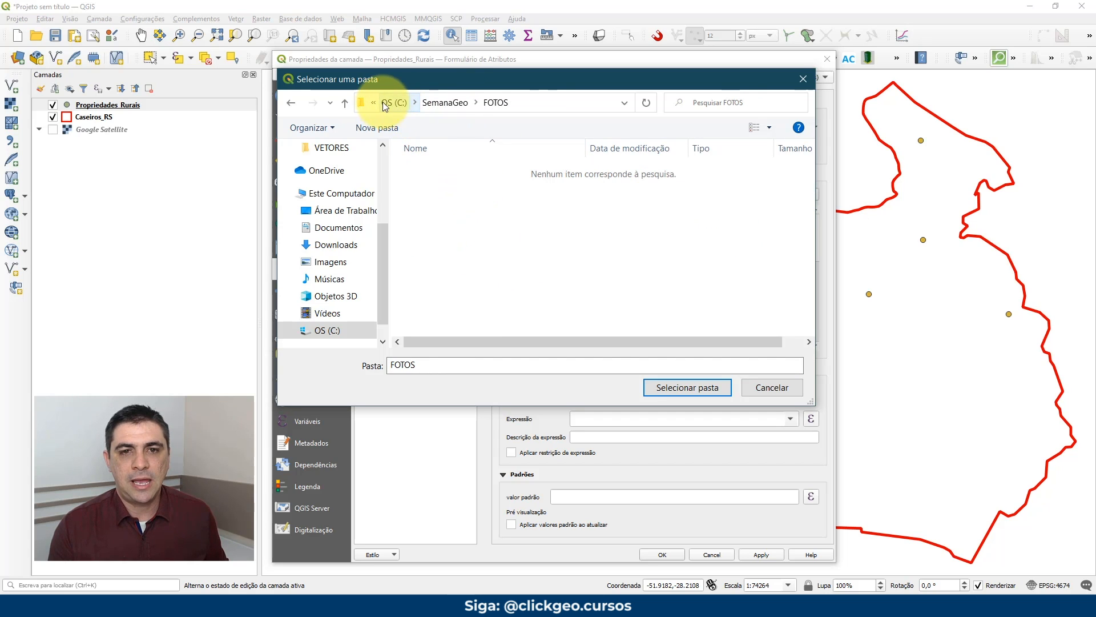
click(519, 103)
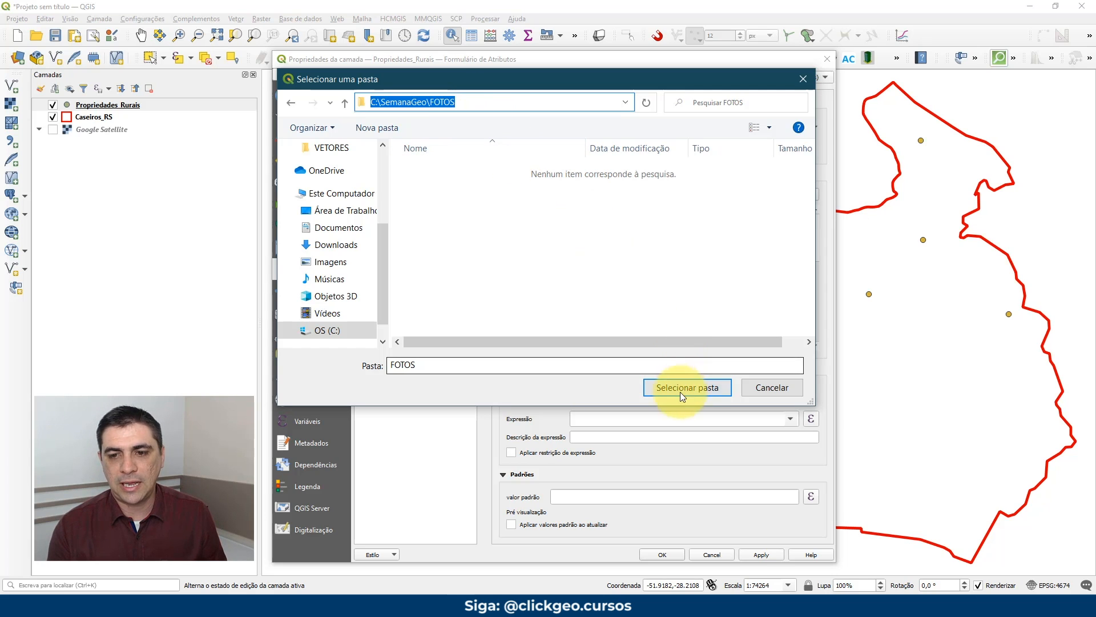
click(703, 388)
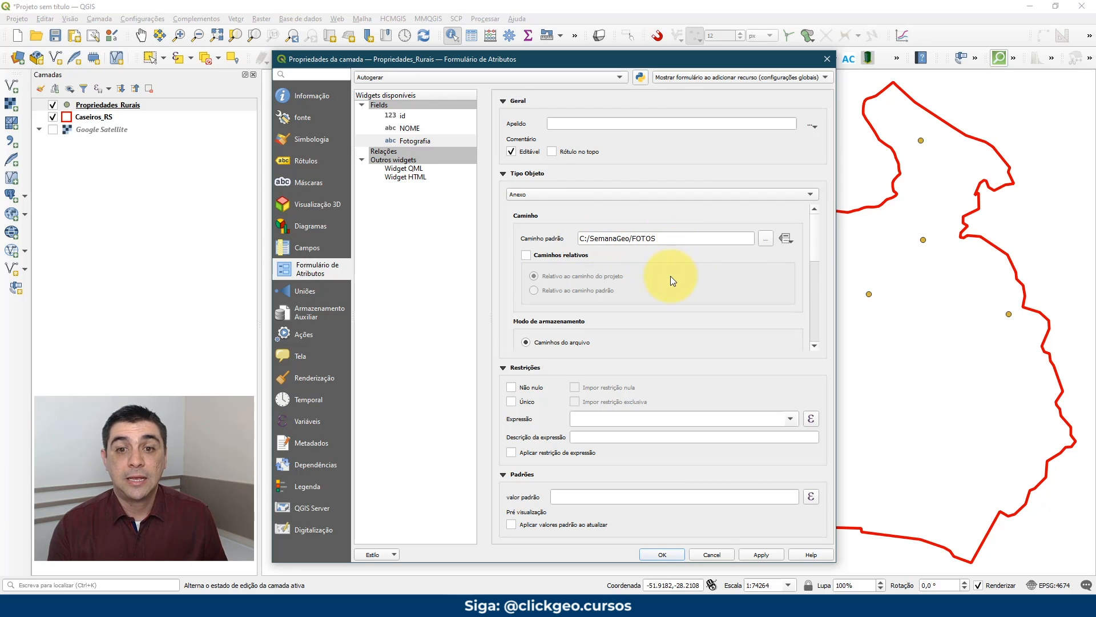
mouse_move(670, 275)
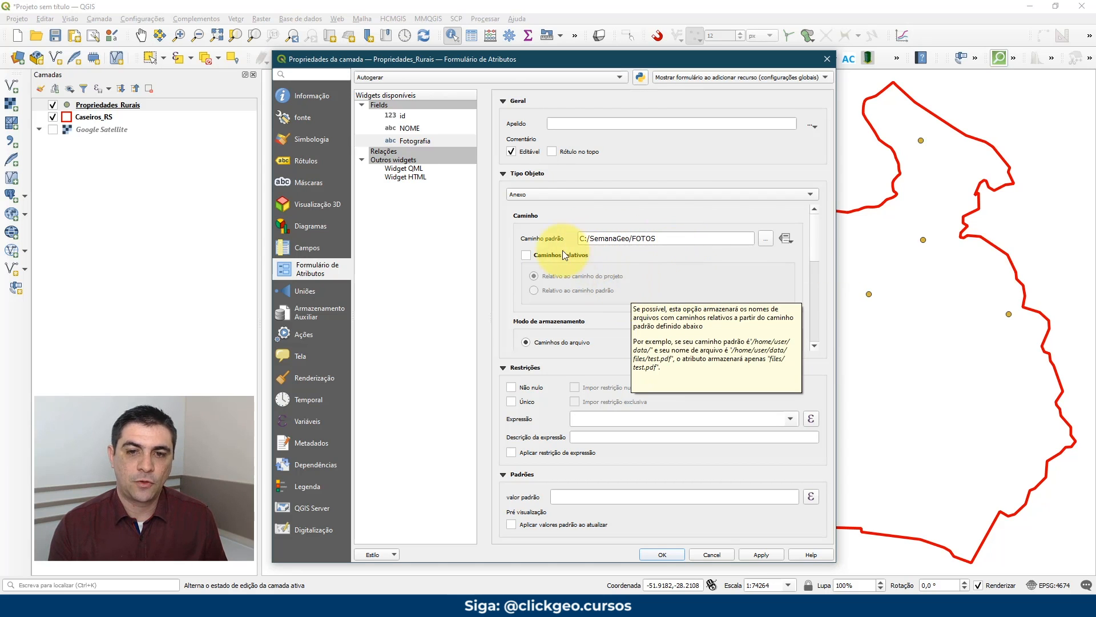
- Enable relative paths for the Fotografia attachment widget, stored relative to the default path
click(526, 256)
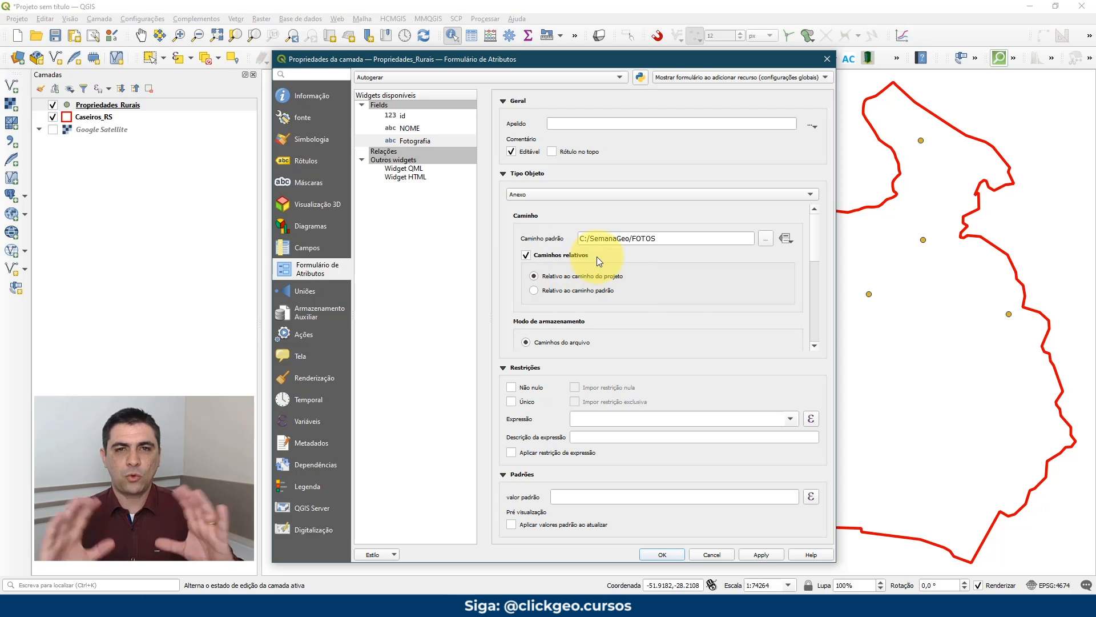
mouse_move(598, 256)
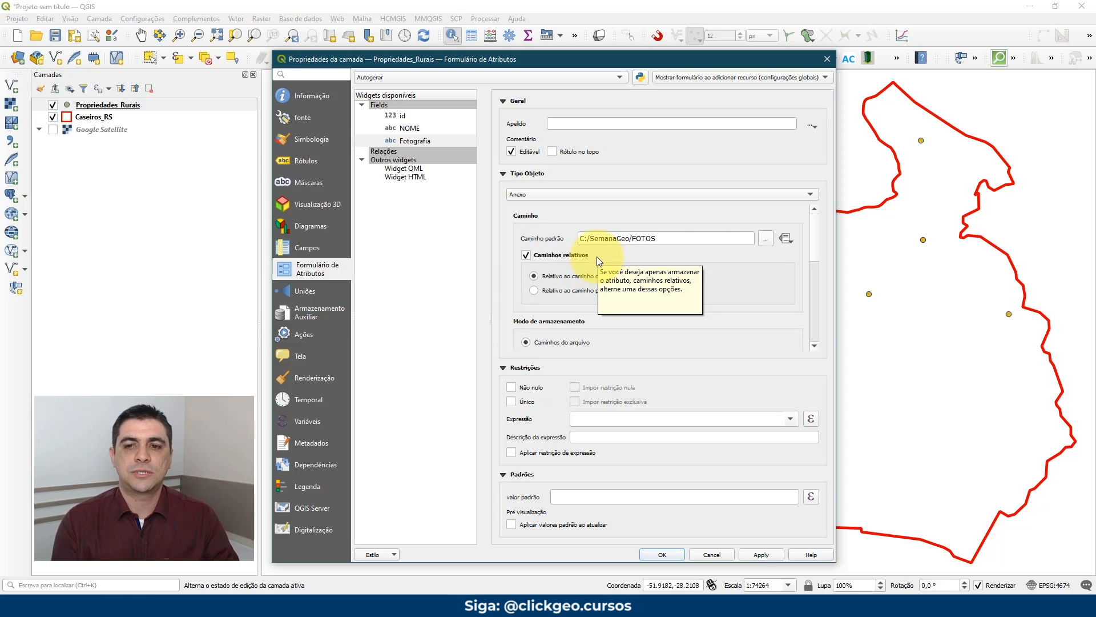
mouse_move(789, 333)
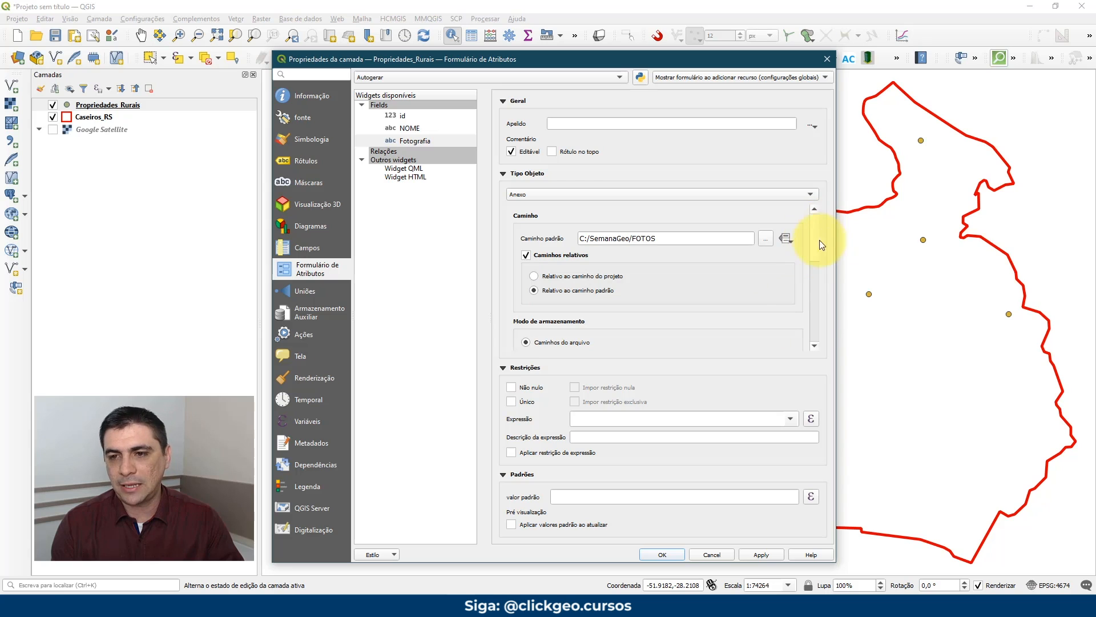
- Set the Fotografia widget's integrated document viewer type to Imagem, then apply and accept the layer properties
drag(814, 237, 816, 264)
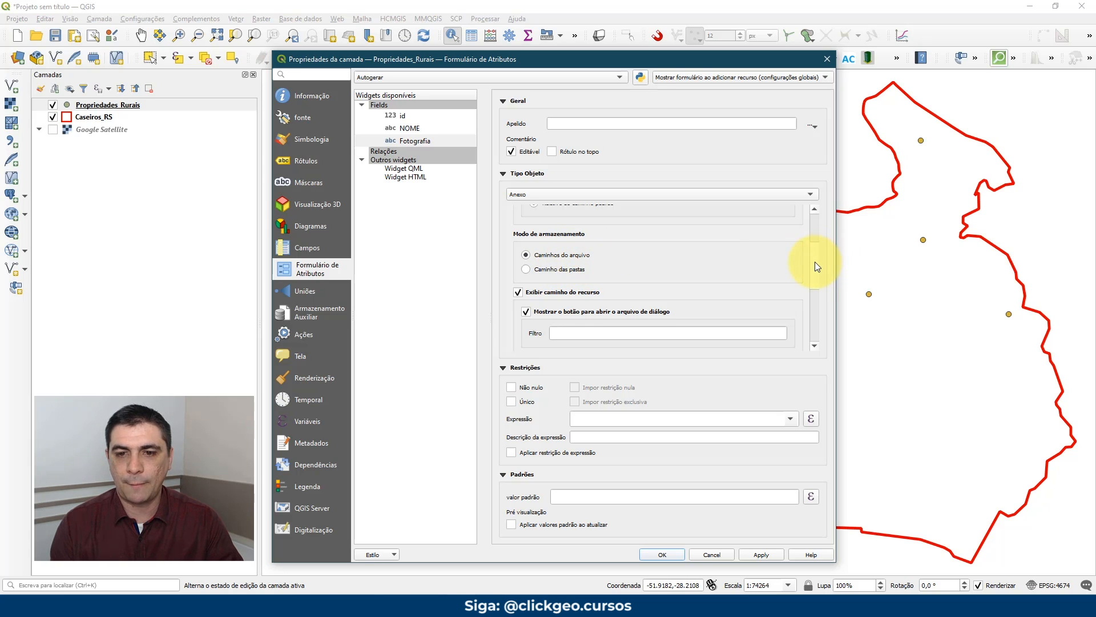
drag(814, 261, 816, 314)
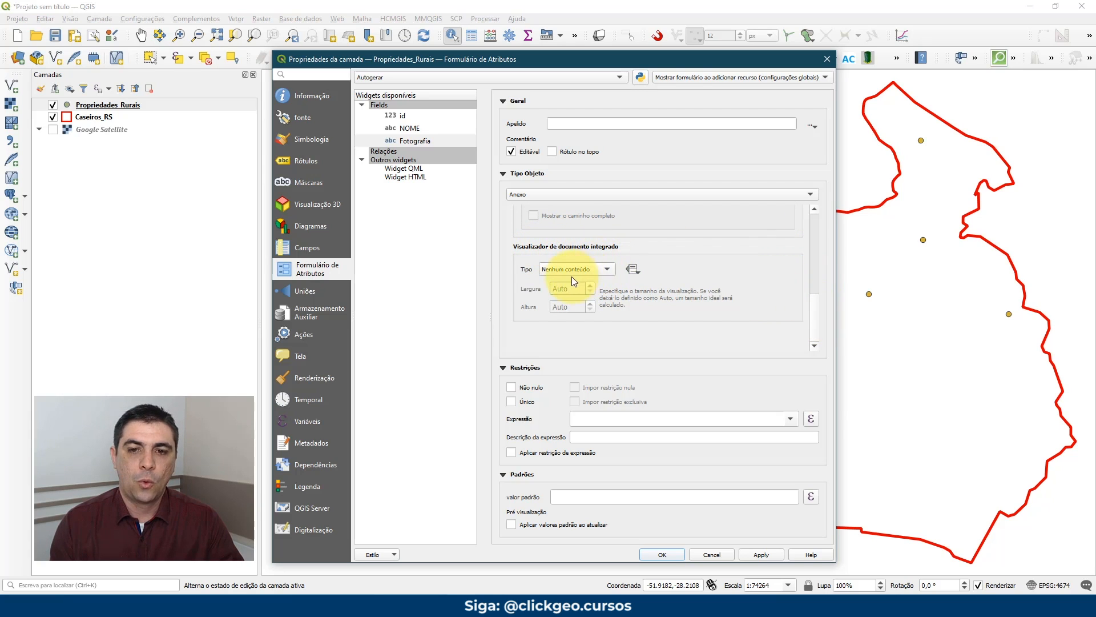
click(604, 275)
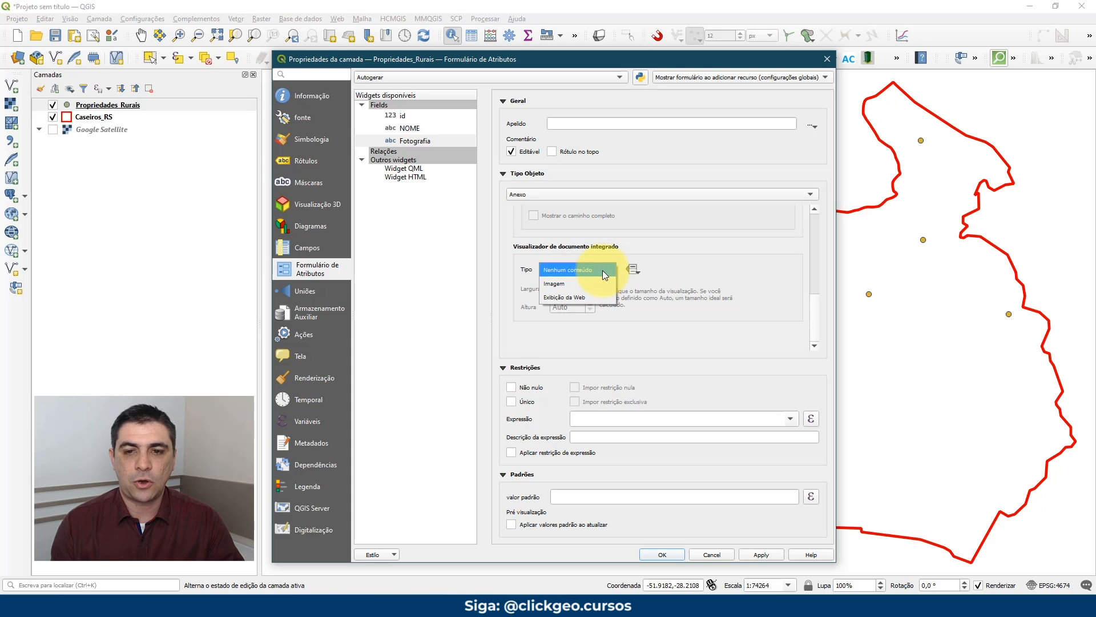
click(598, 282)
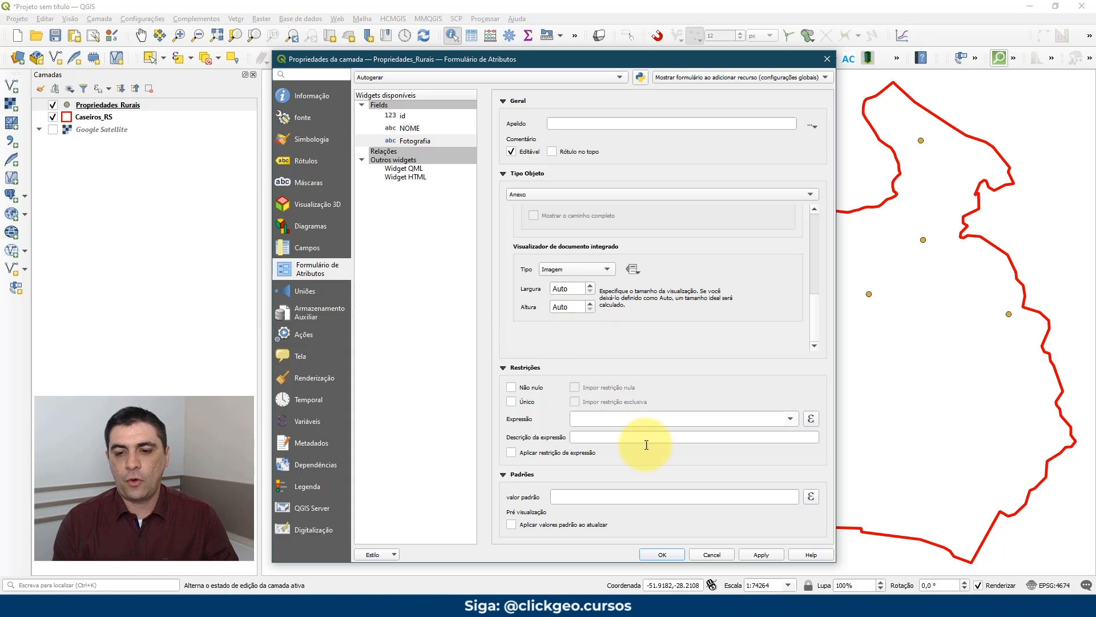
click(761, 554)
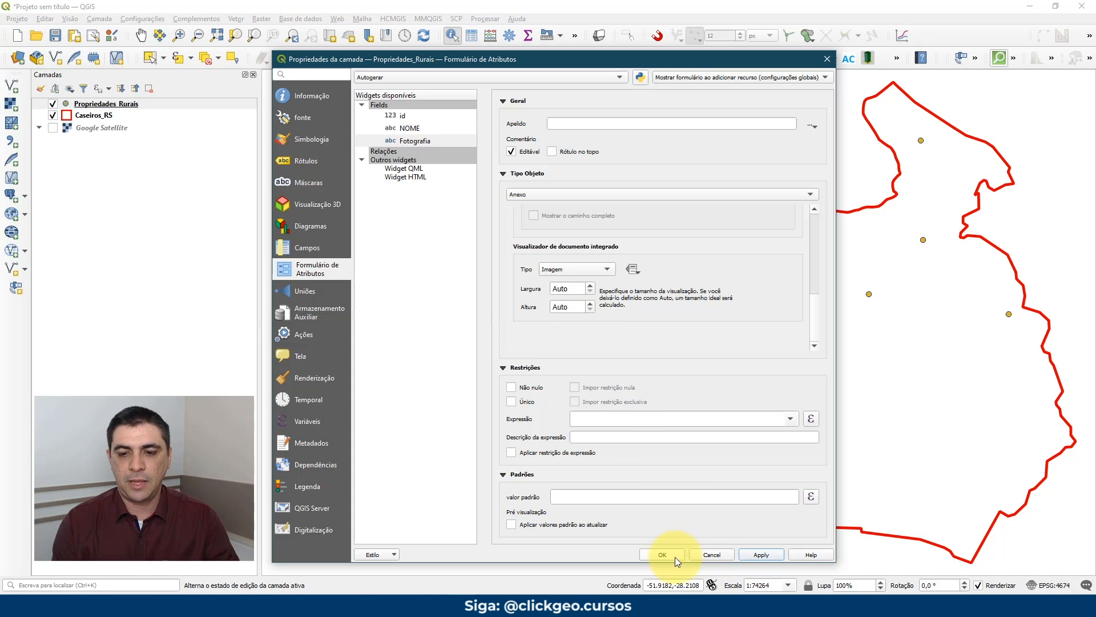
click(673, 556)
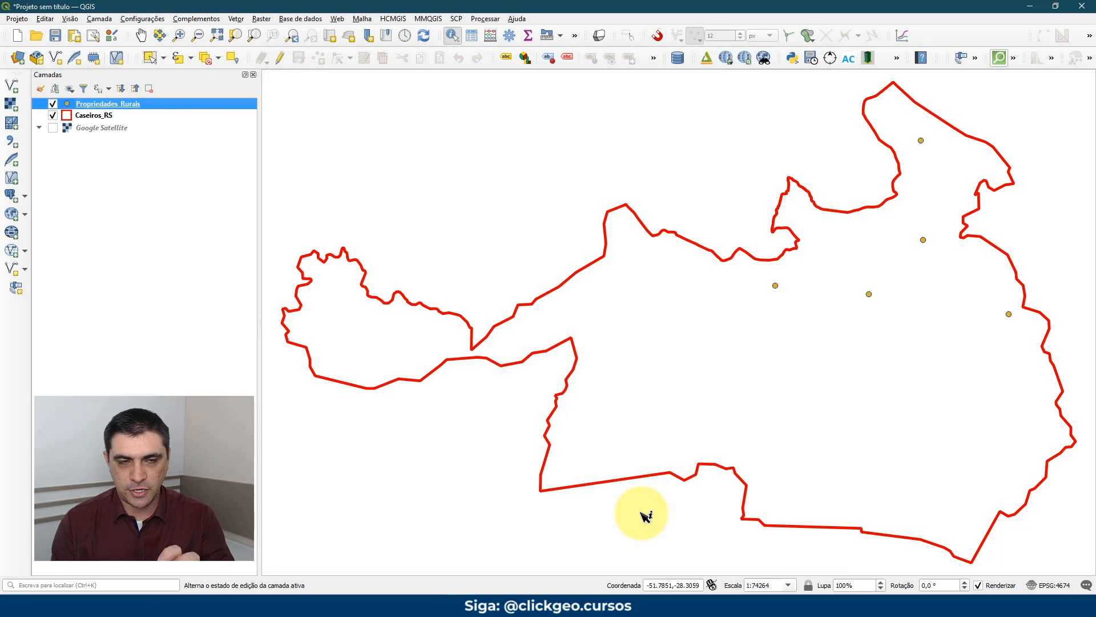
- Turn on the Google Satellite layer and open the Propriedades_Rurais attribute table in edit mode
click(53, 128)
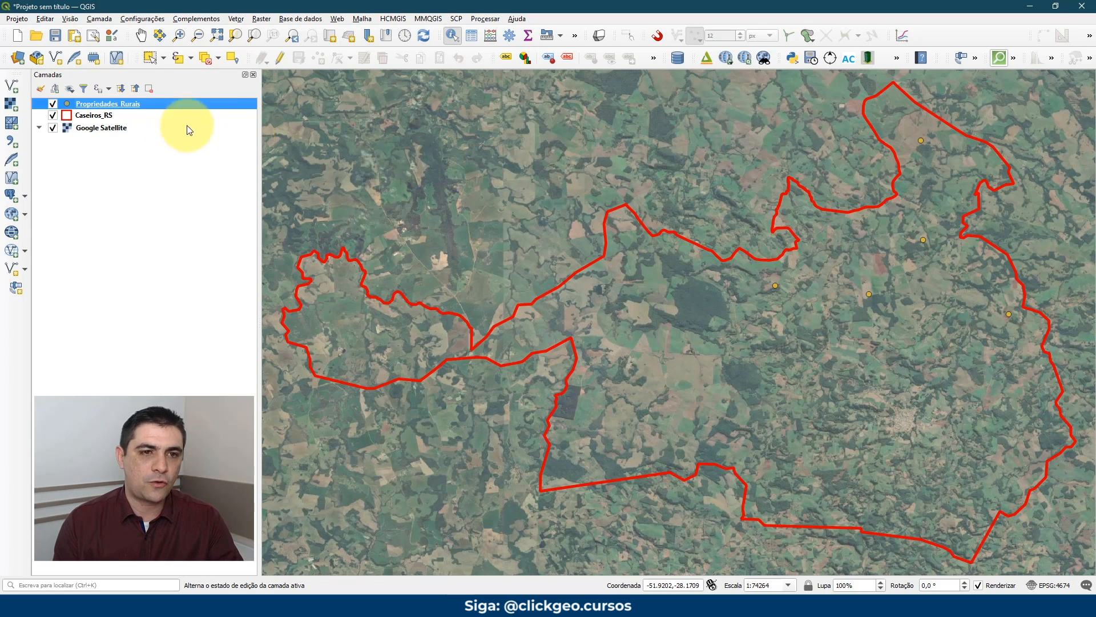
right_click(149, 104)
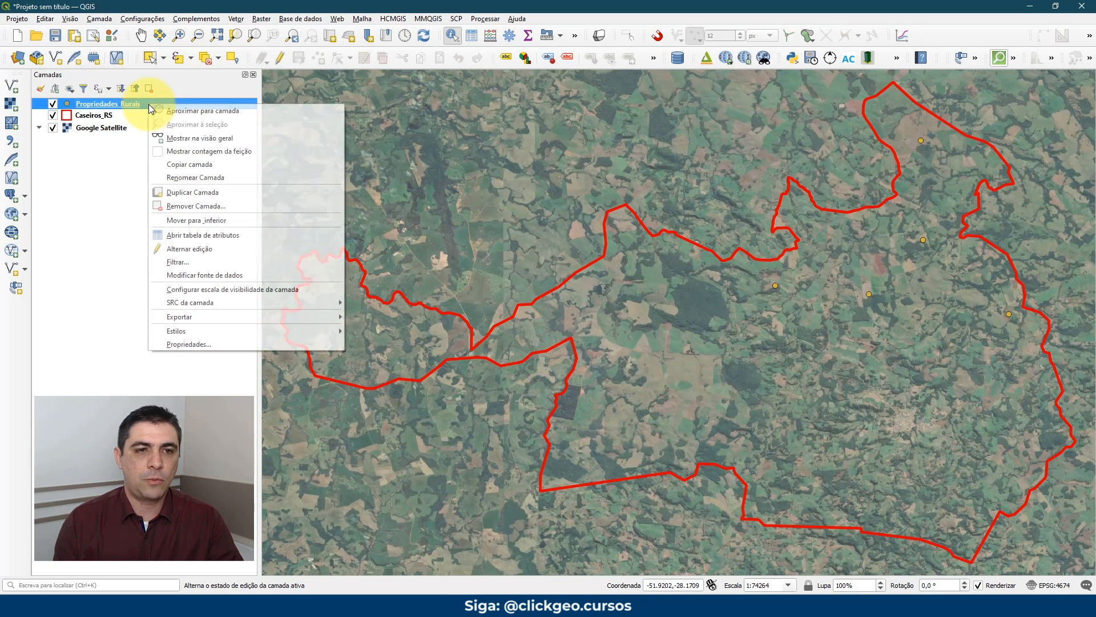
click(274, 234)
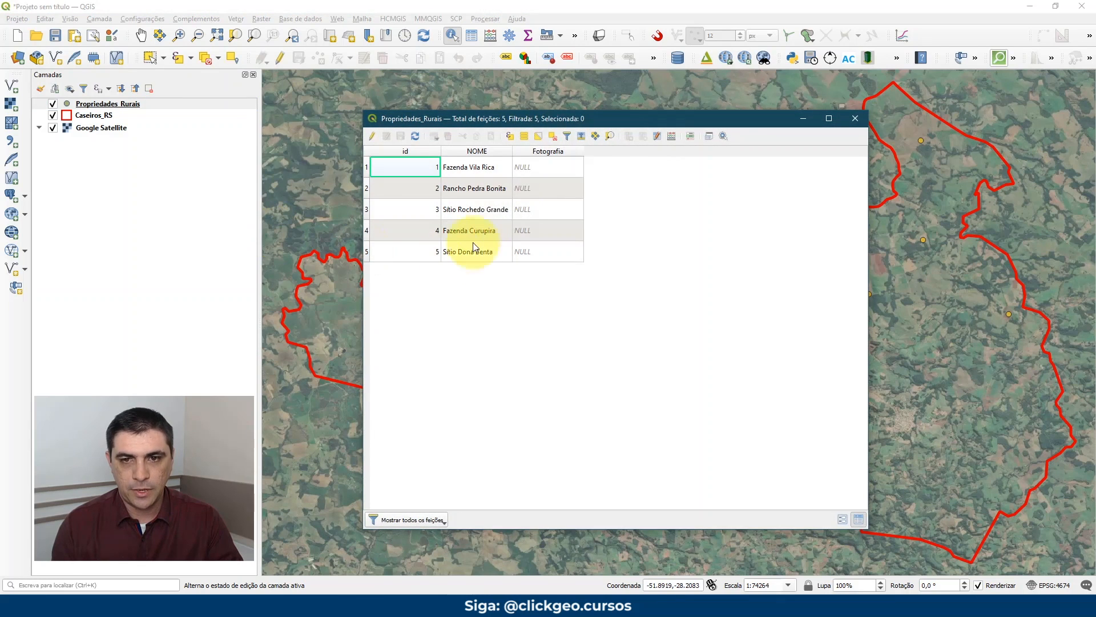
drag(581, 136, 536, 115)
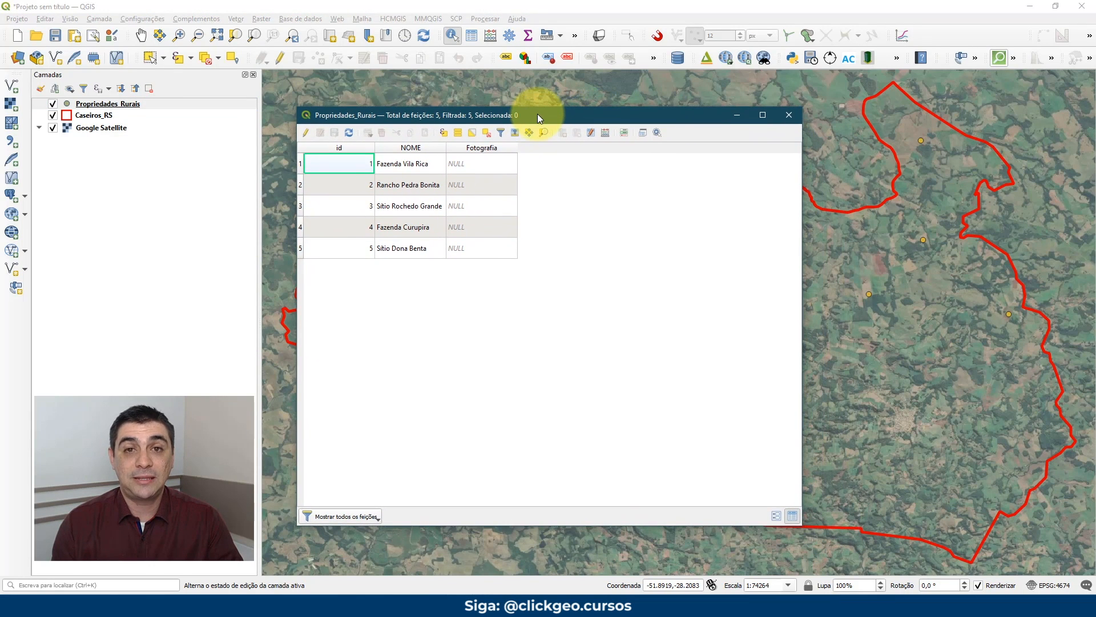
click(305, 135)
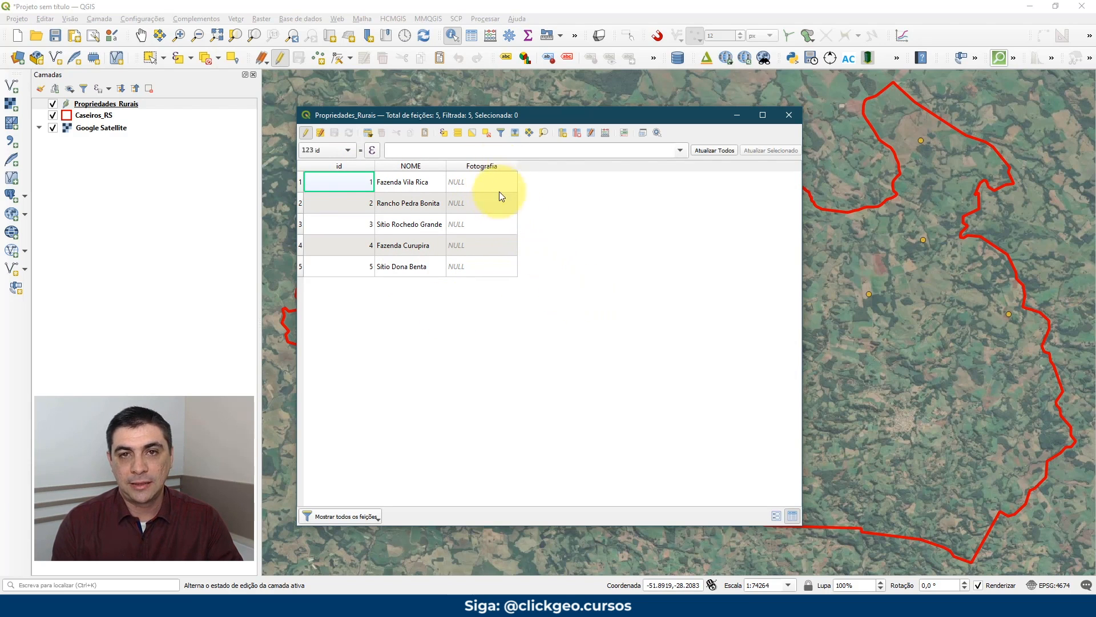
- Attach Propriedade_001.jpg from the FOTOS folder to the Fotografia field of Fazenda Vila Rica
double_click(488, 182)
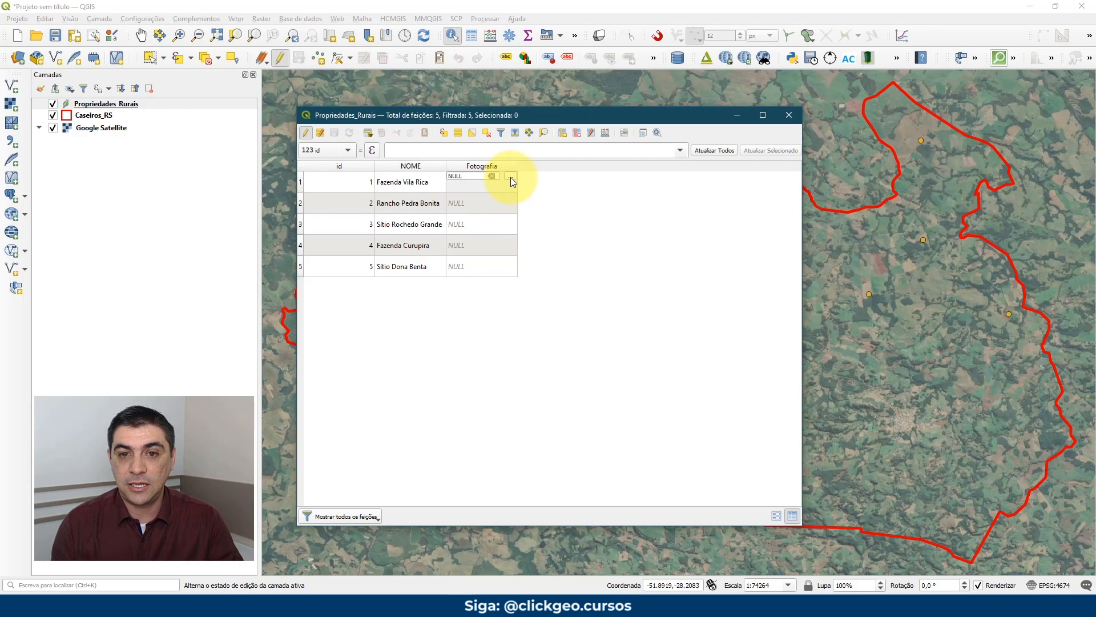
click(511, 177)
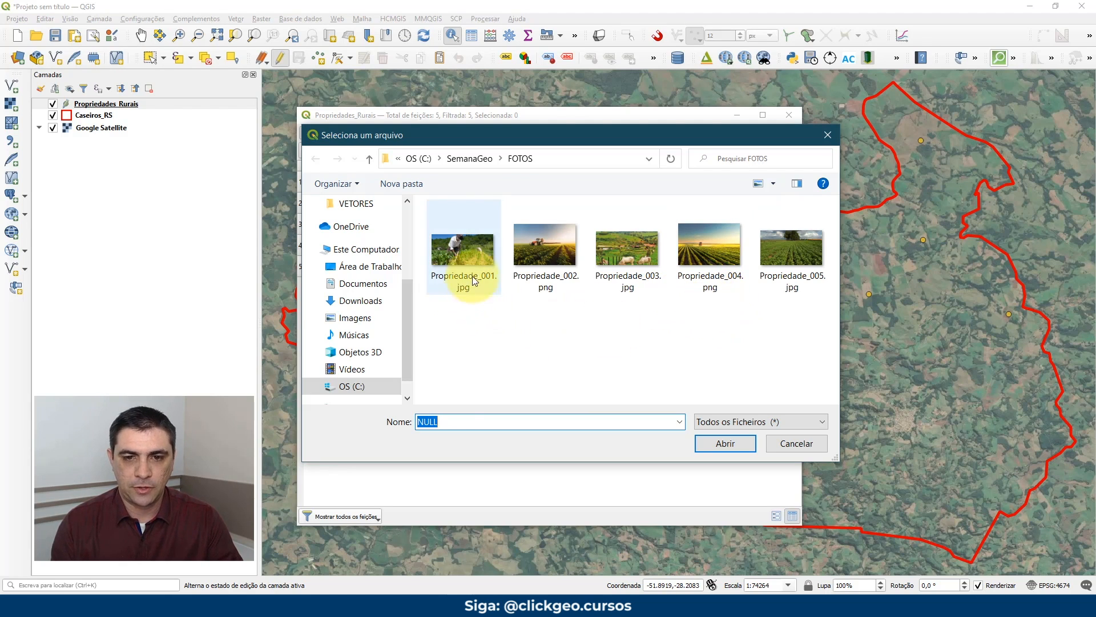
click(467, 257)
click(739, 445)
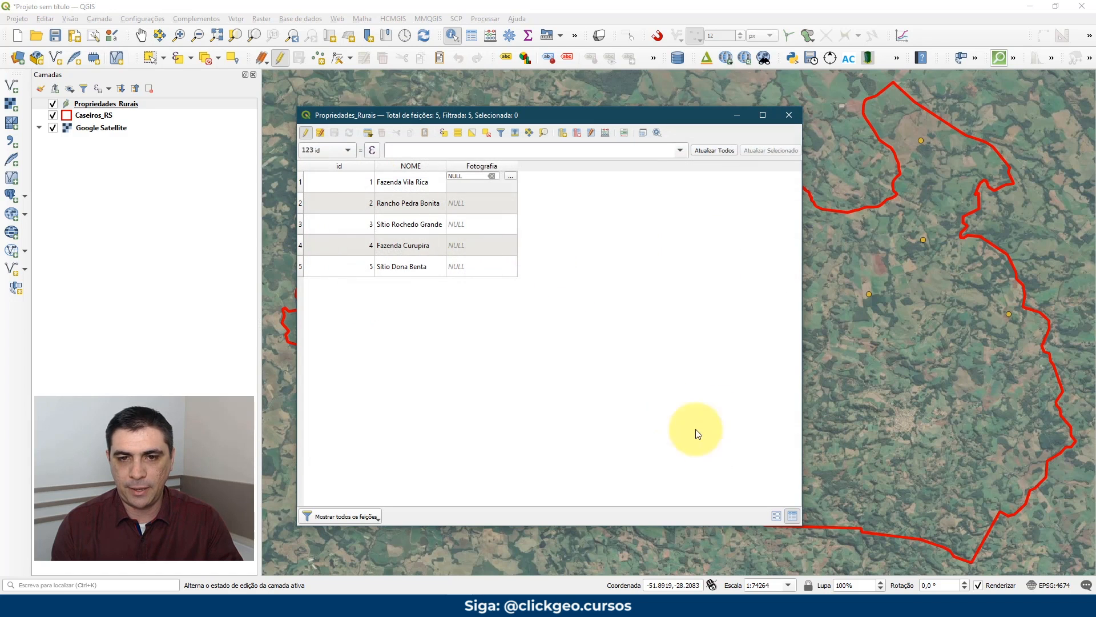
- Attach Propriedade_002.png to the Fotografia field of Rancho Pedra Bonita
click(479, 202)
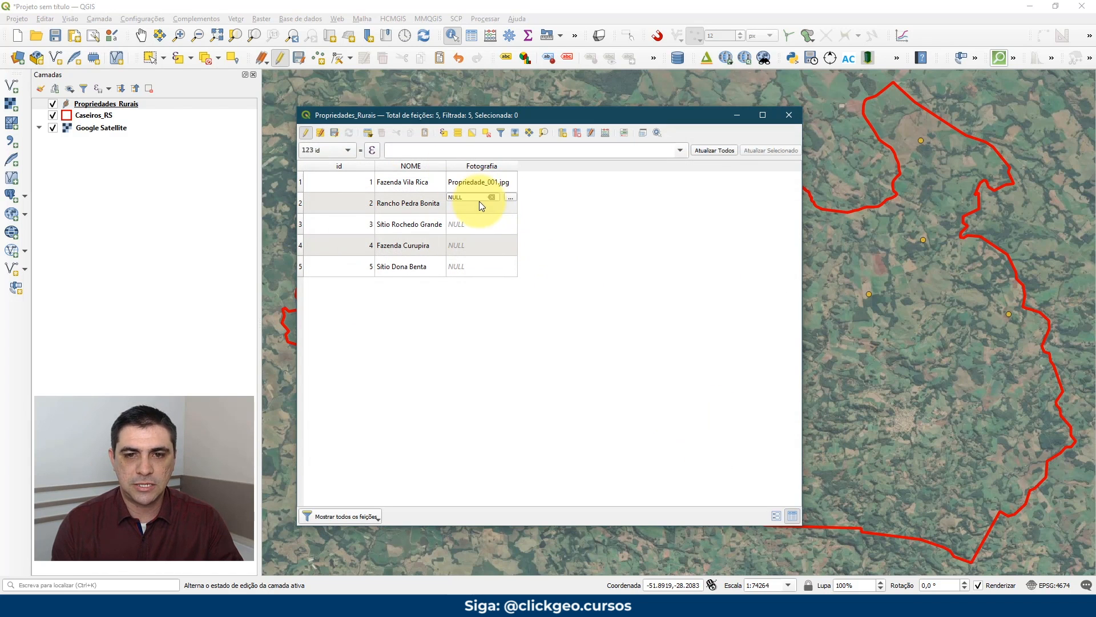
click(511, 198)
click(557, 254)
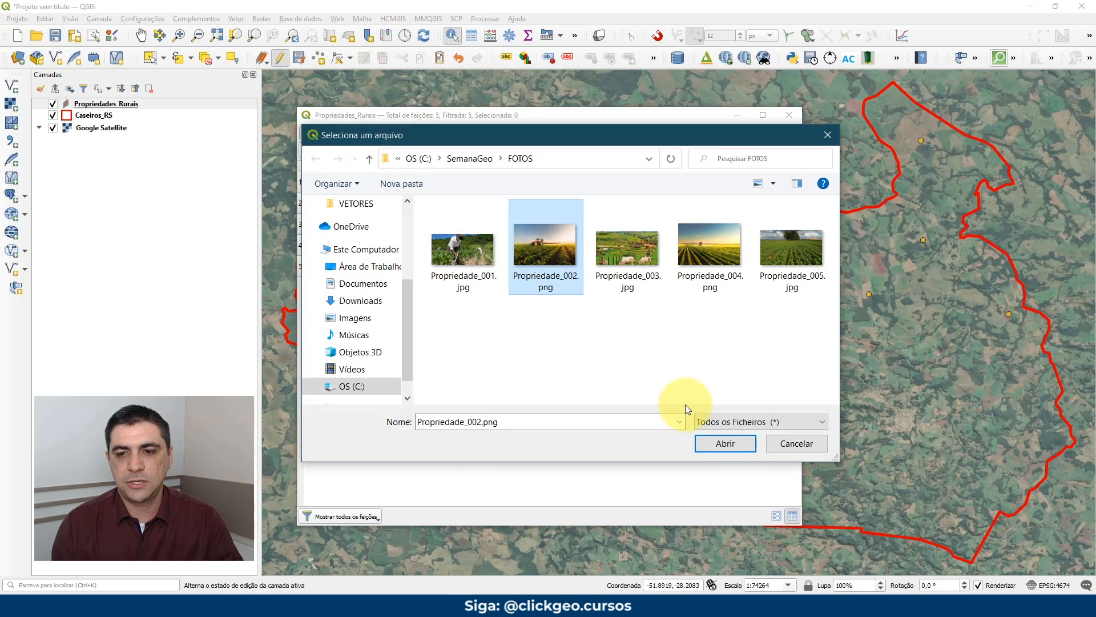
click(730, 446)
- Attach Propriedade_003.jpg to the Fotografia field of Sítio Rochedo Grande
click(471, 222)
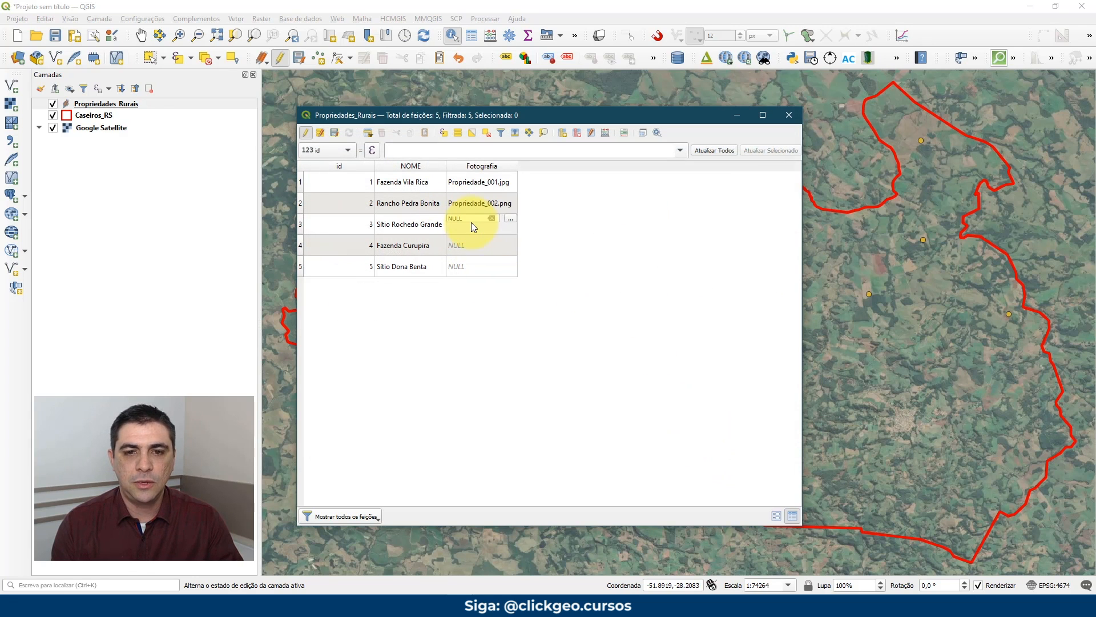
click(511, 218)
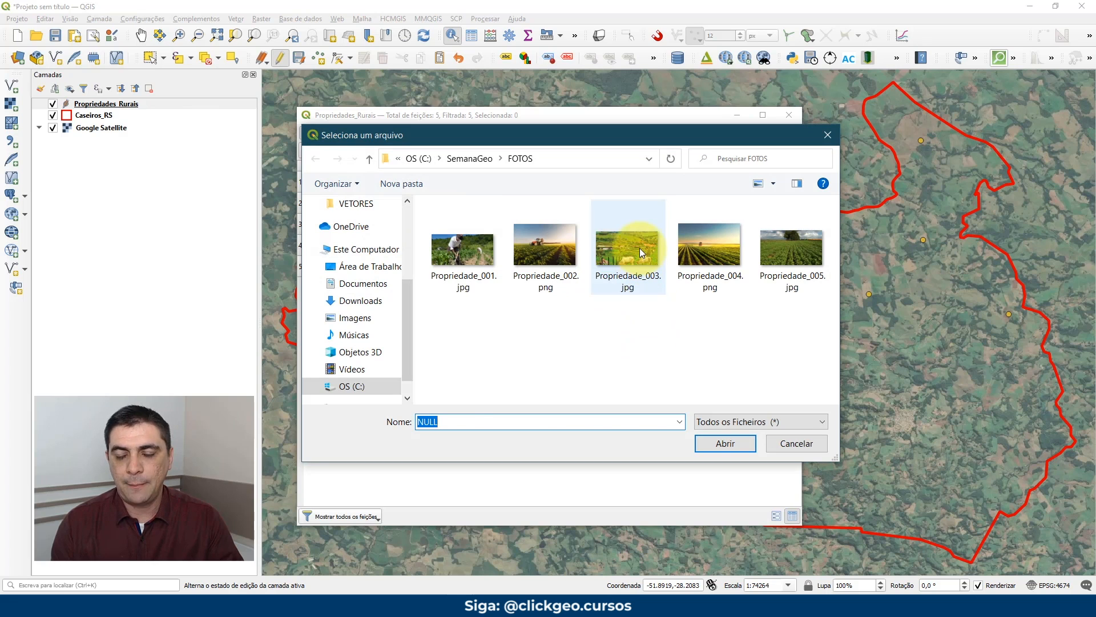
click(639, 247)
click(745, 443)
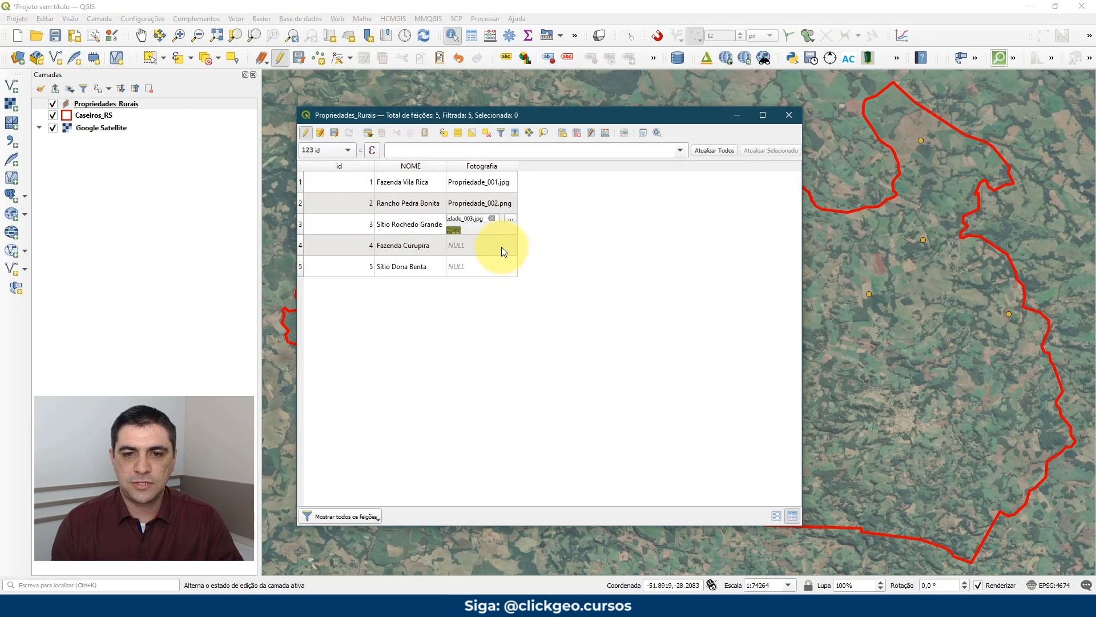
- Attach Propriedade_004.png to the Fotografia field of Fazenda Curupira
click(501, 250)
click(512, 238)
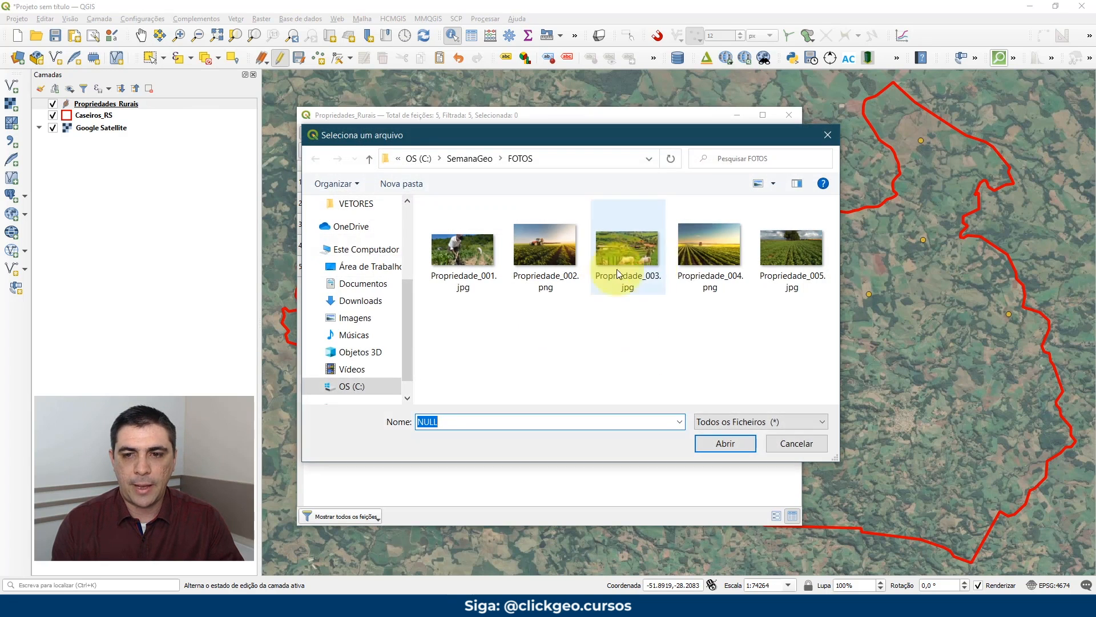
click(706, 249)
click(742, 443)
- Attach Propriedade_005.jpg to the Fotografia field of Sítio Dona Benta, then stop editing Propriedades_Rurais and save the changes
click(497, 267)
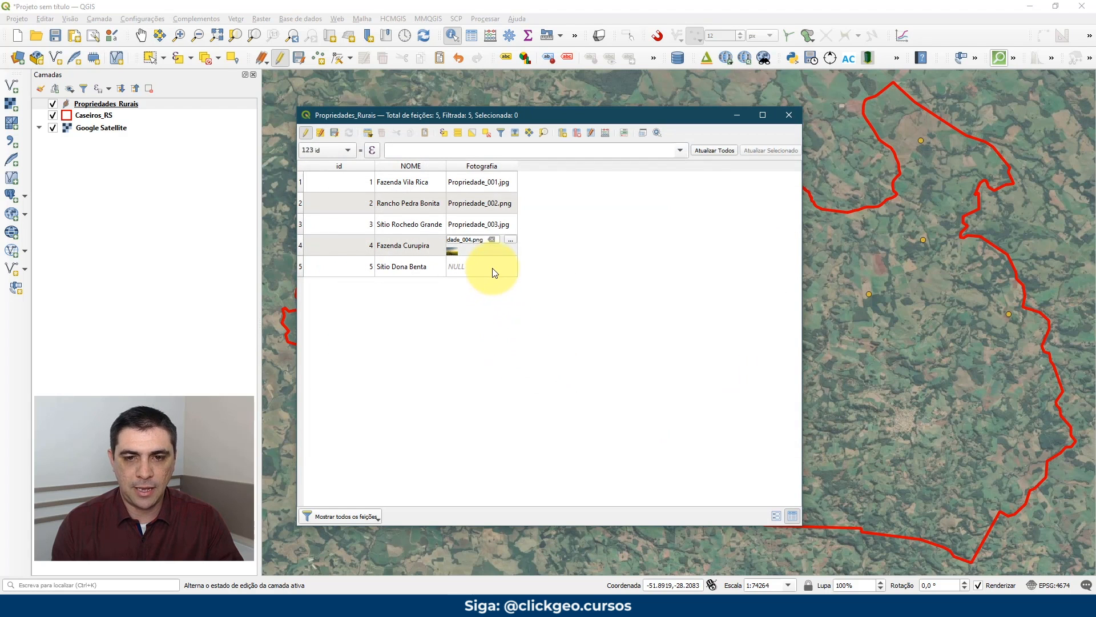
click(511, 261)
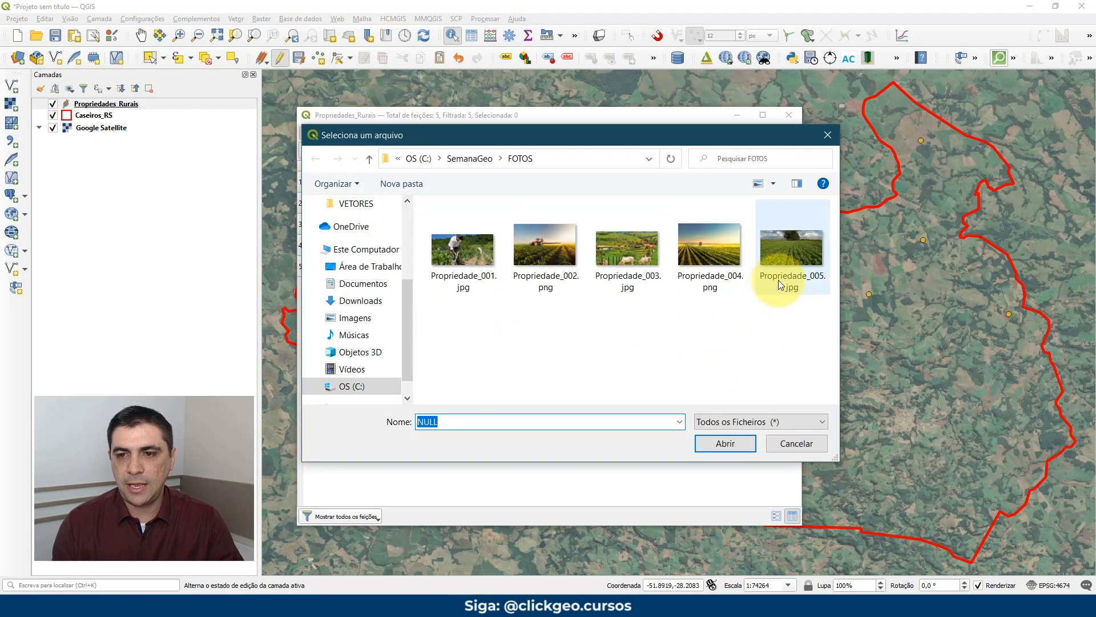
click(782, 268)
click(742, 441)
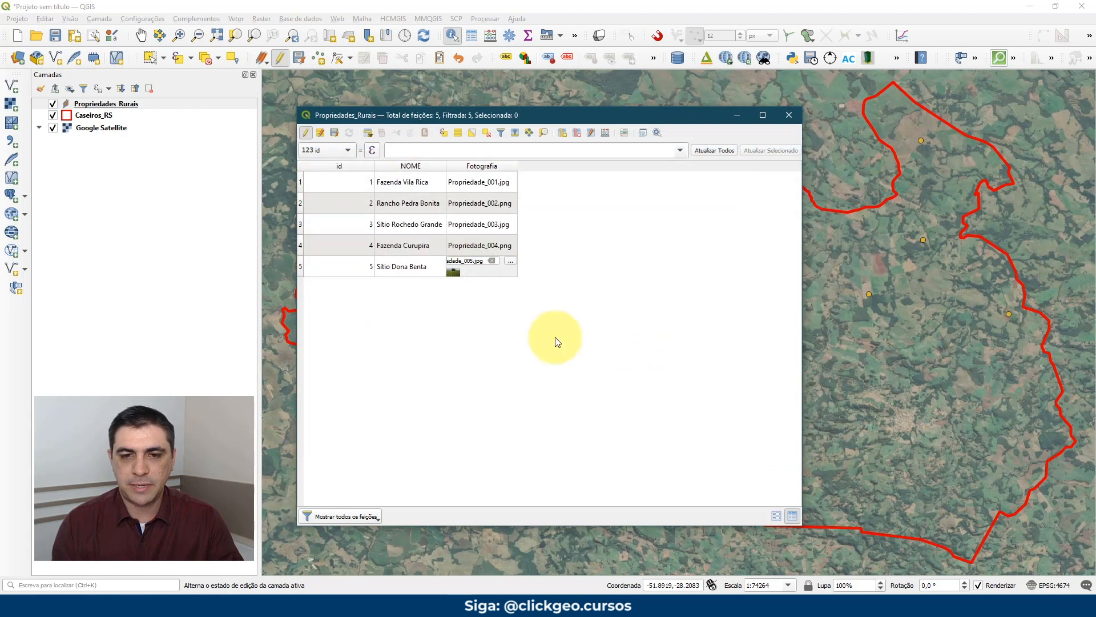
click(563, 383)
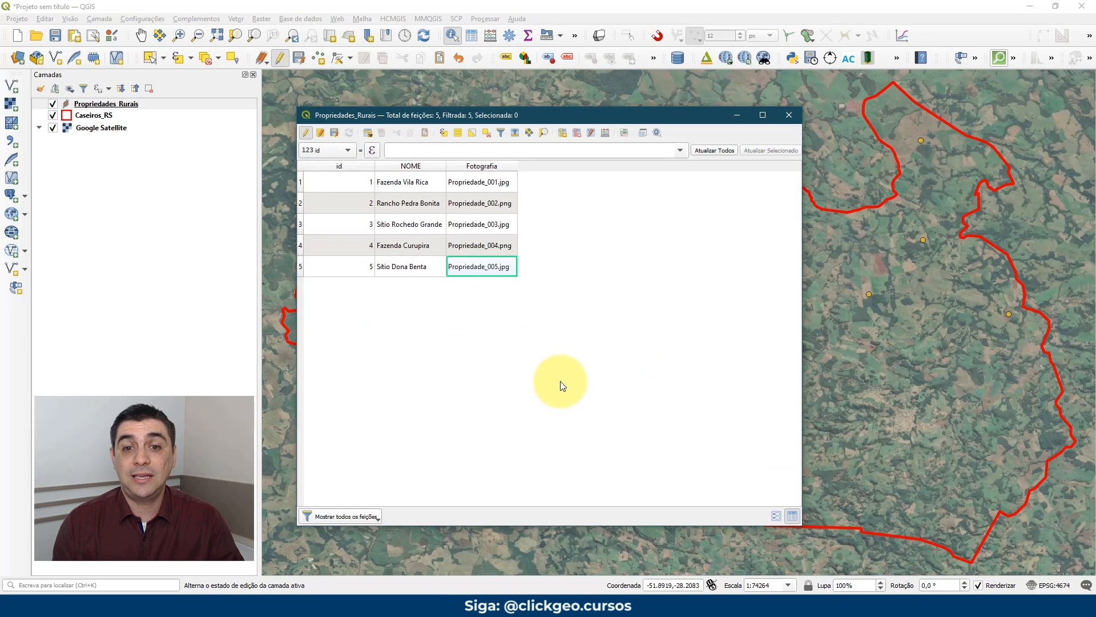
click(306, 133)
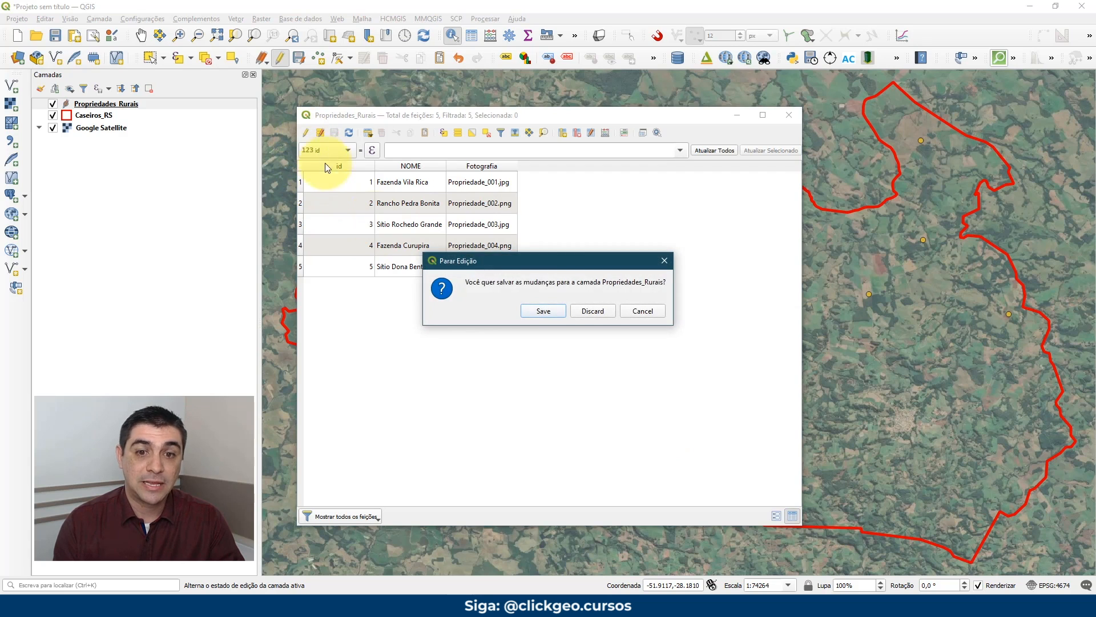
click(556, 310)
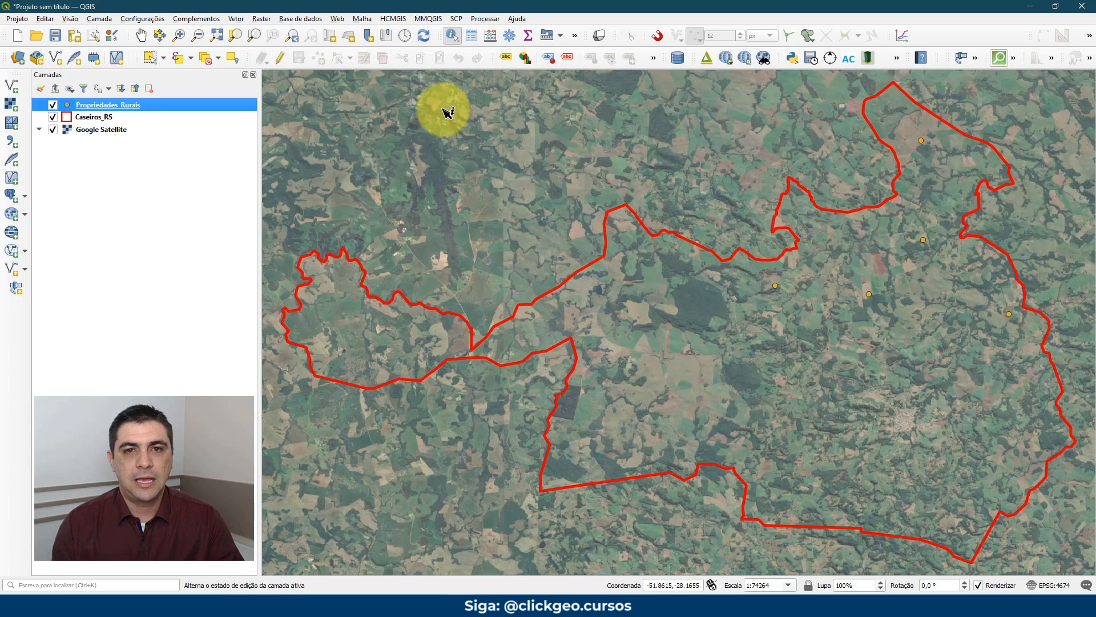
- Identify the westernmost Propriedades_Rurais point on the map to view its attributes and photo, then close the form
click(451, 37)
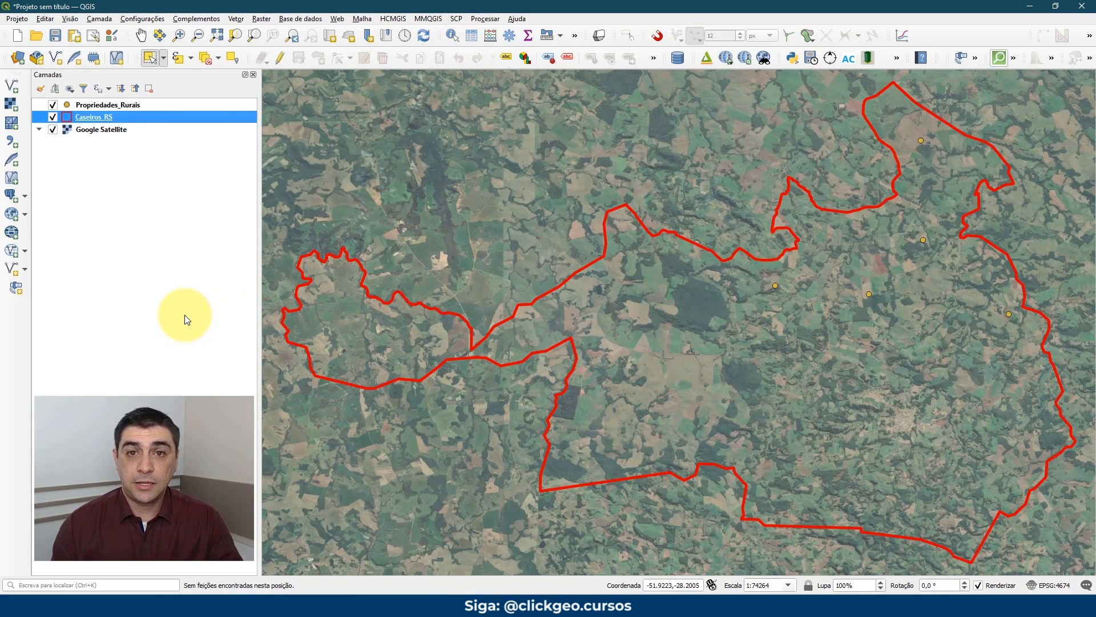
click(452, 37)
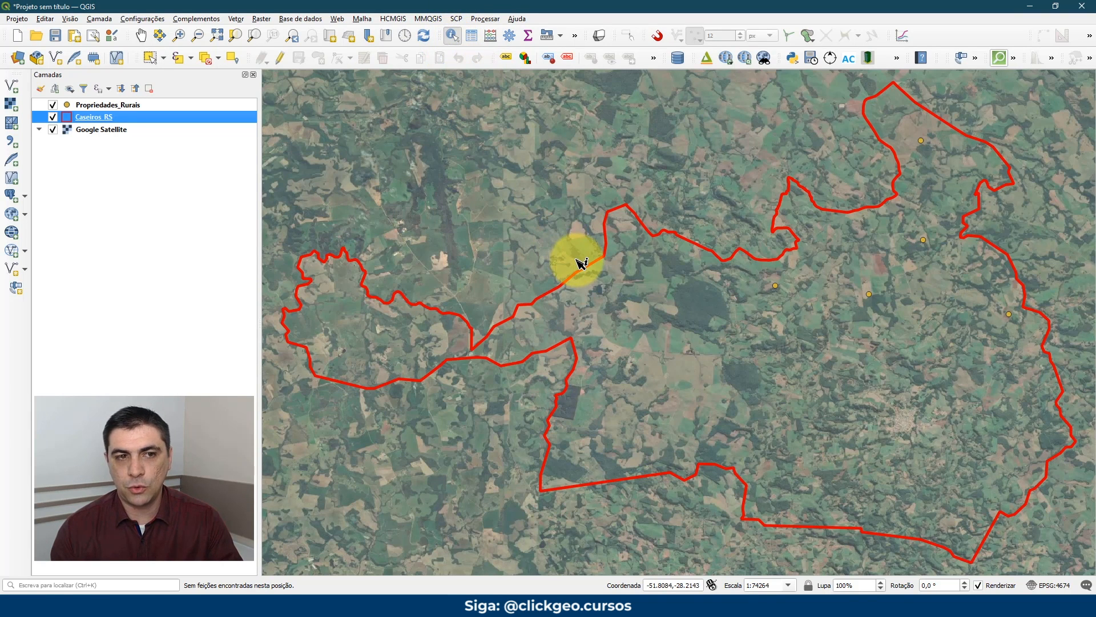
click(170, 106)
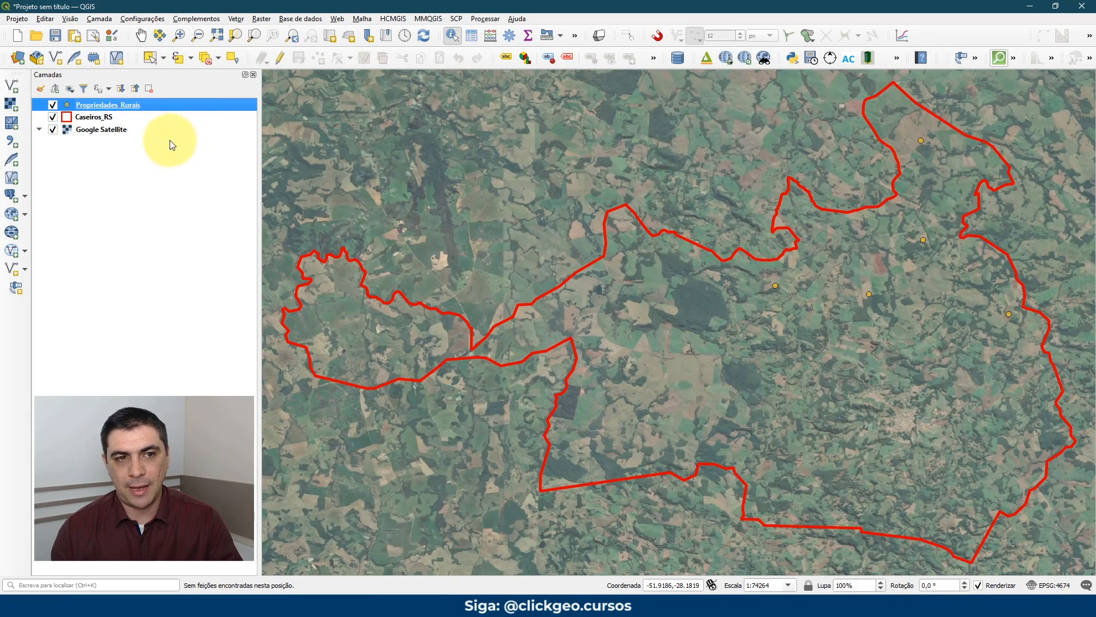
click(775, 286)
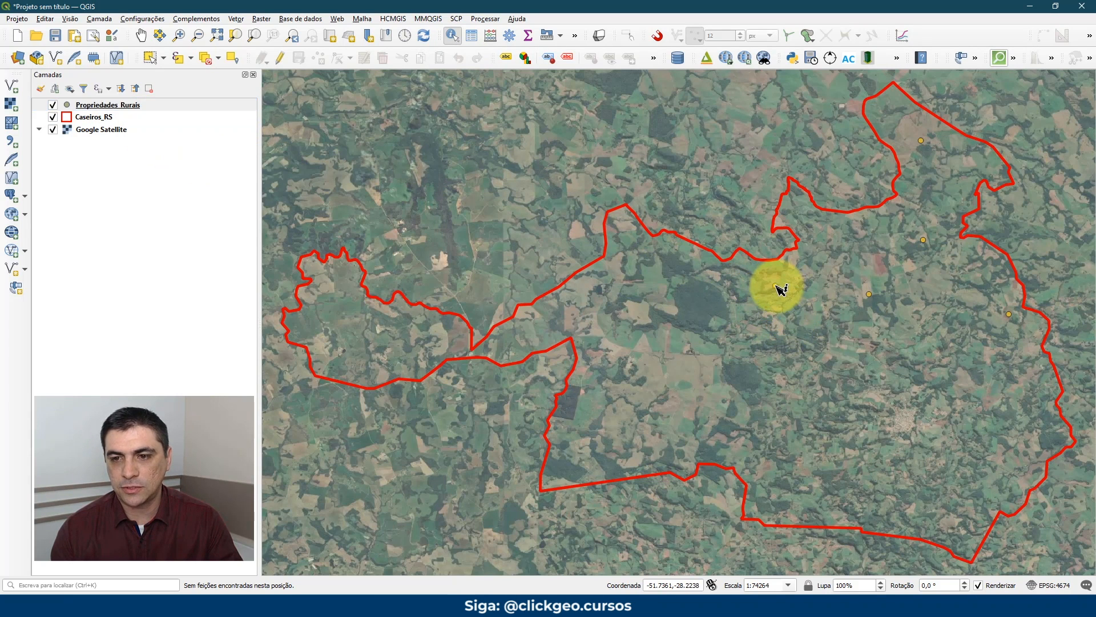
drag(677, 250, 546, 165)
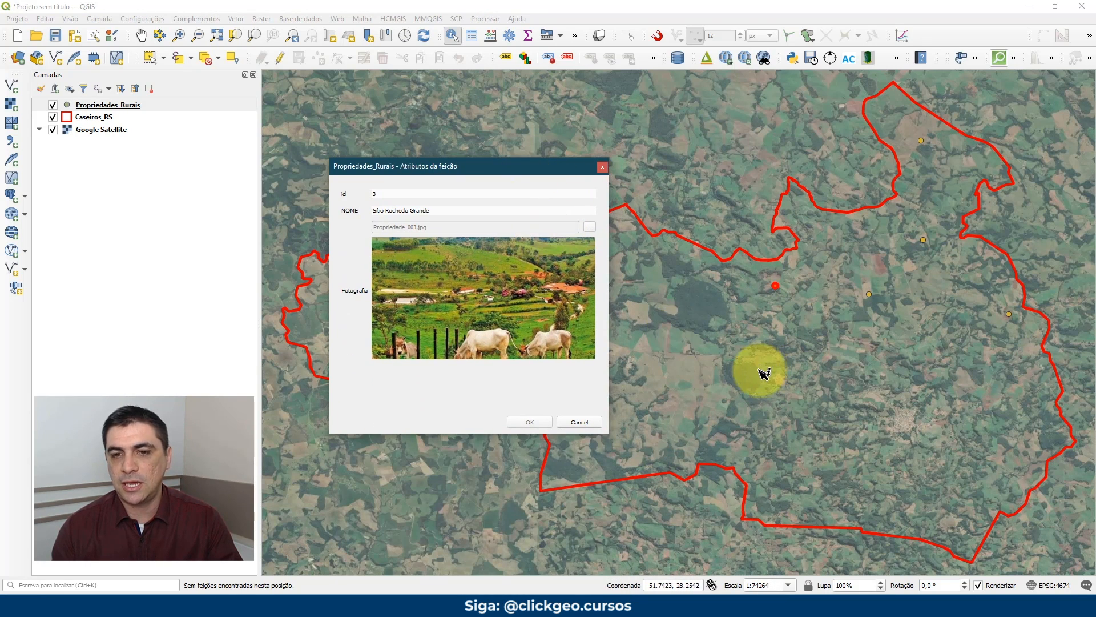
click(602, 166)
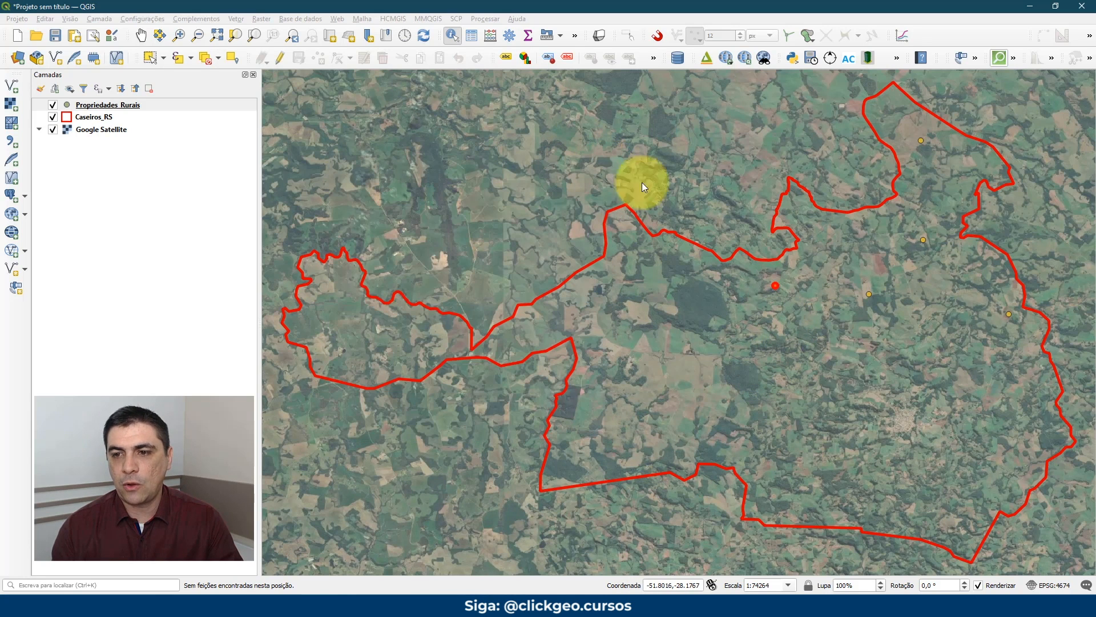
- Identify the Fazenda Vila Rica point and the Sítio Dona Benta point northeast of it to view their attributes and photos, closing each form
click(870, 295)
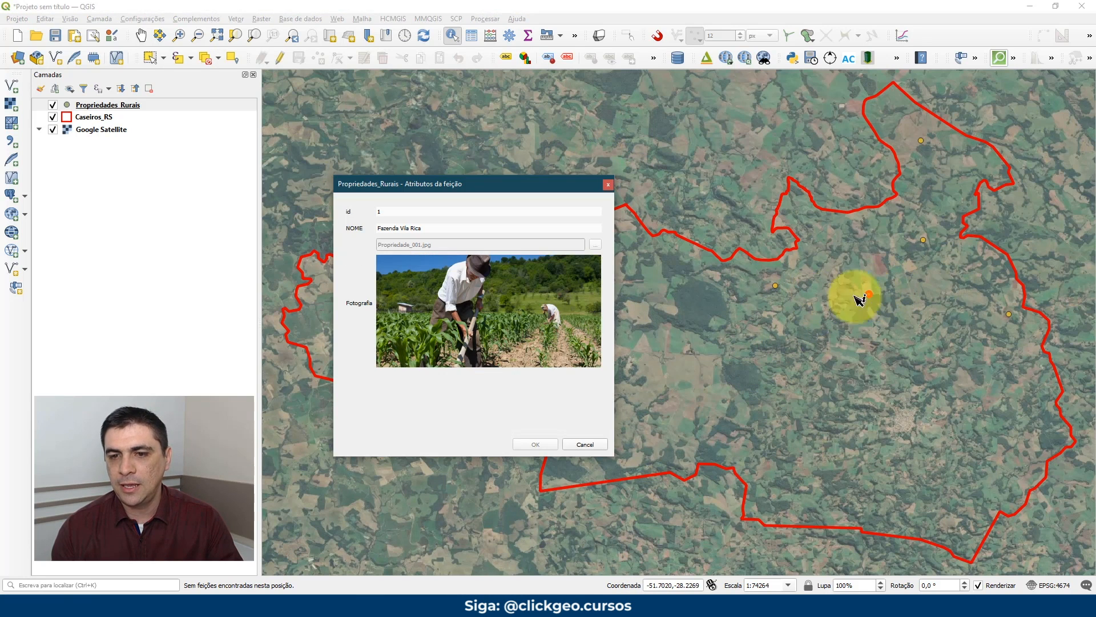
click(608, 184)
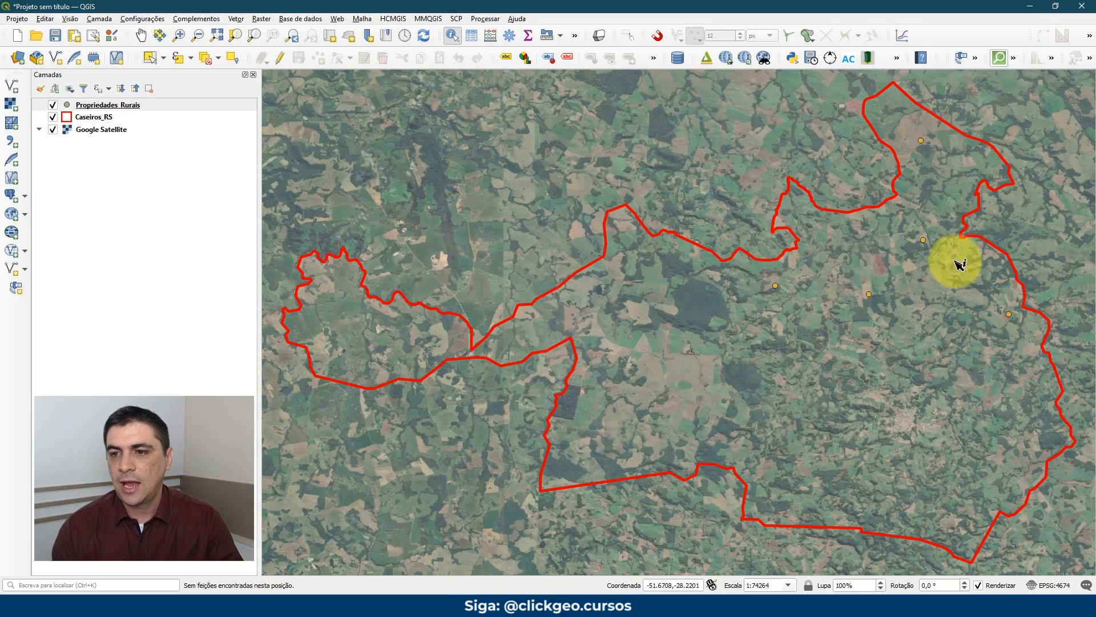
click(924, 241)
drag(533, 207, 607, 162)
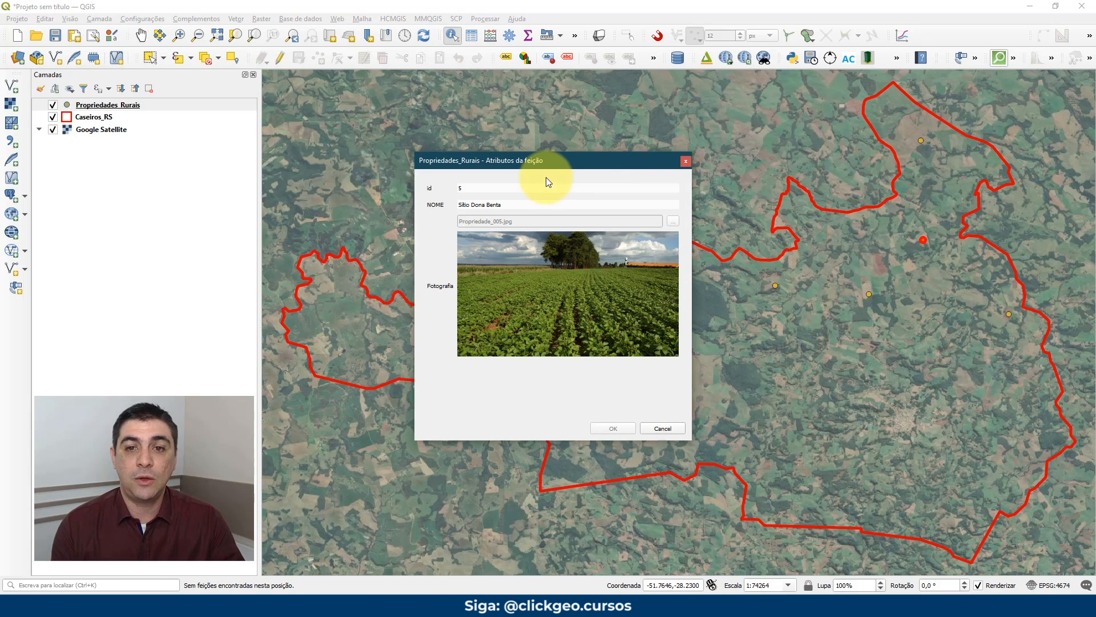
click(685, 161)
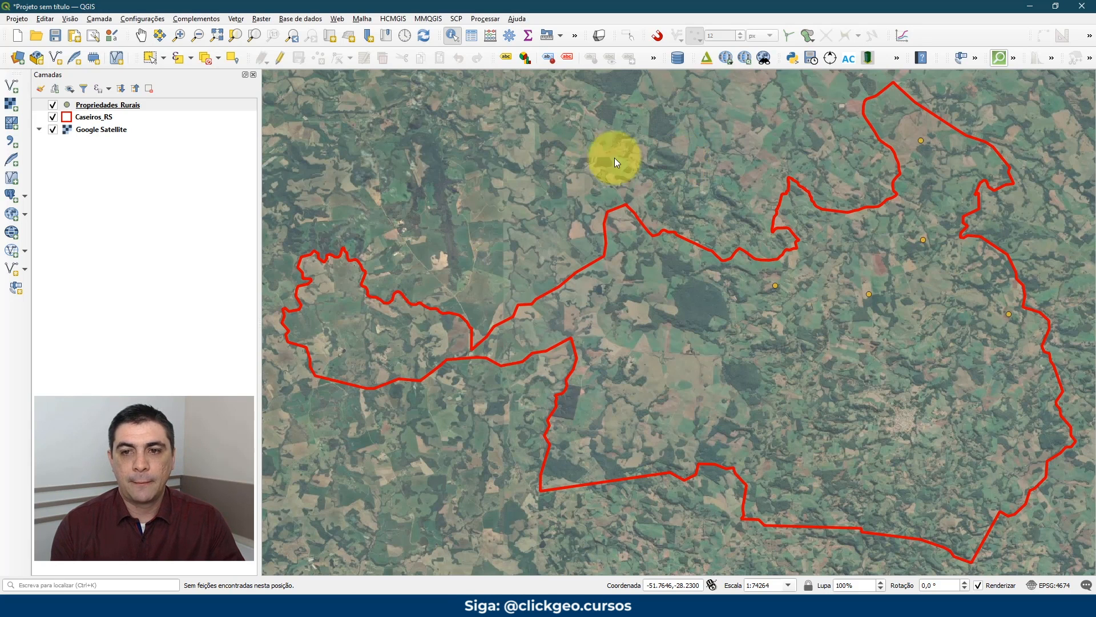
click(293, 18)
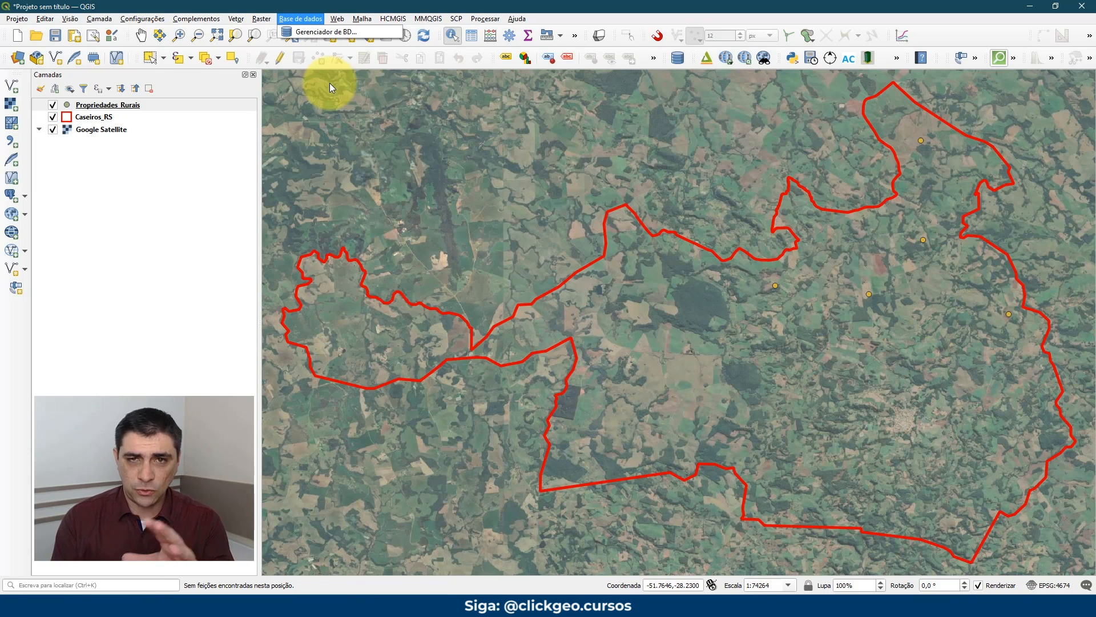
click(324, 61)
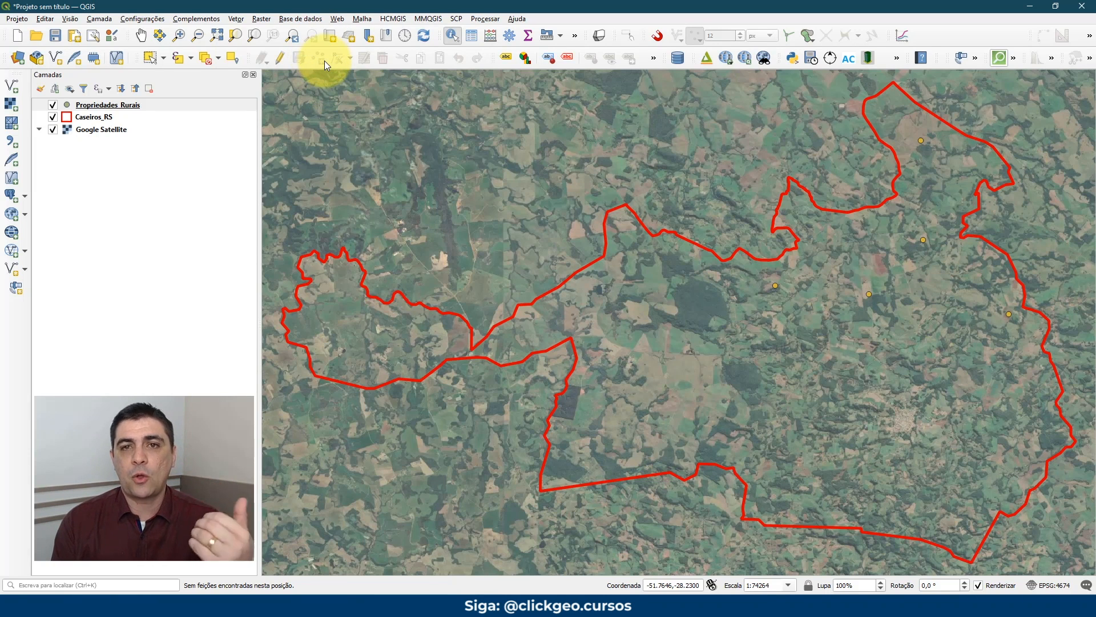